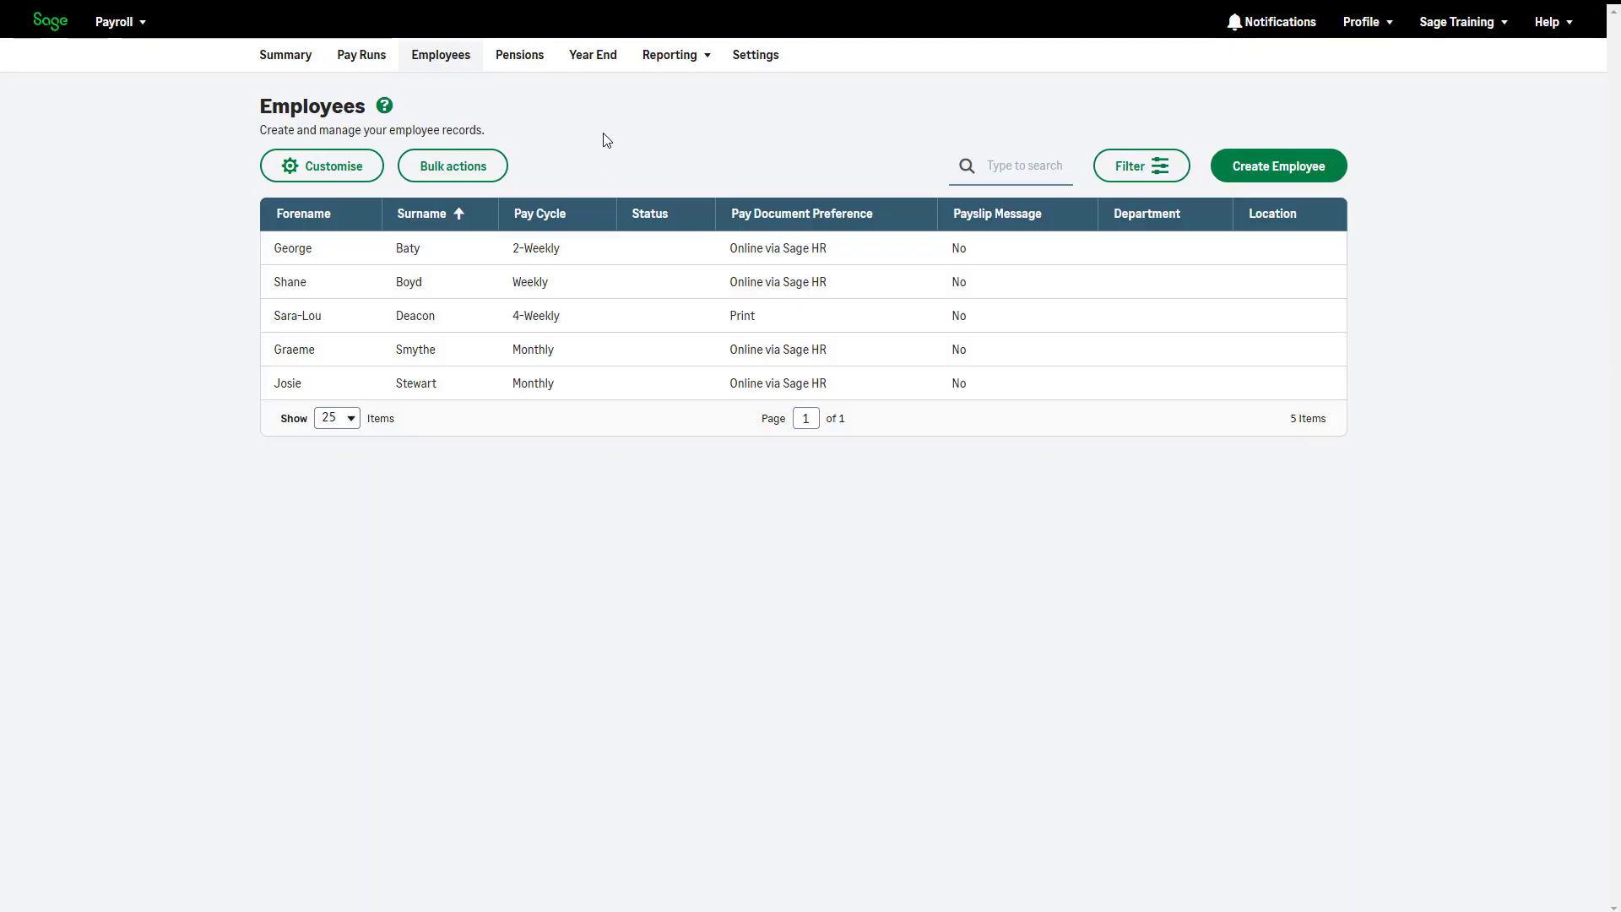
# Step: Use Bulk actions to give the 4-weekly employee a finish date of 05/04/2025
pyautogui.click(485, 176)
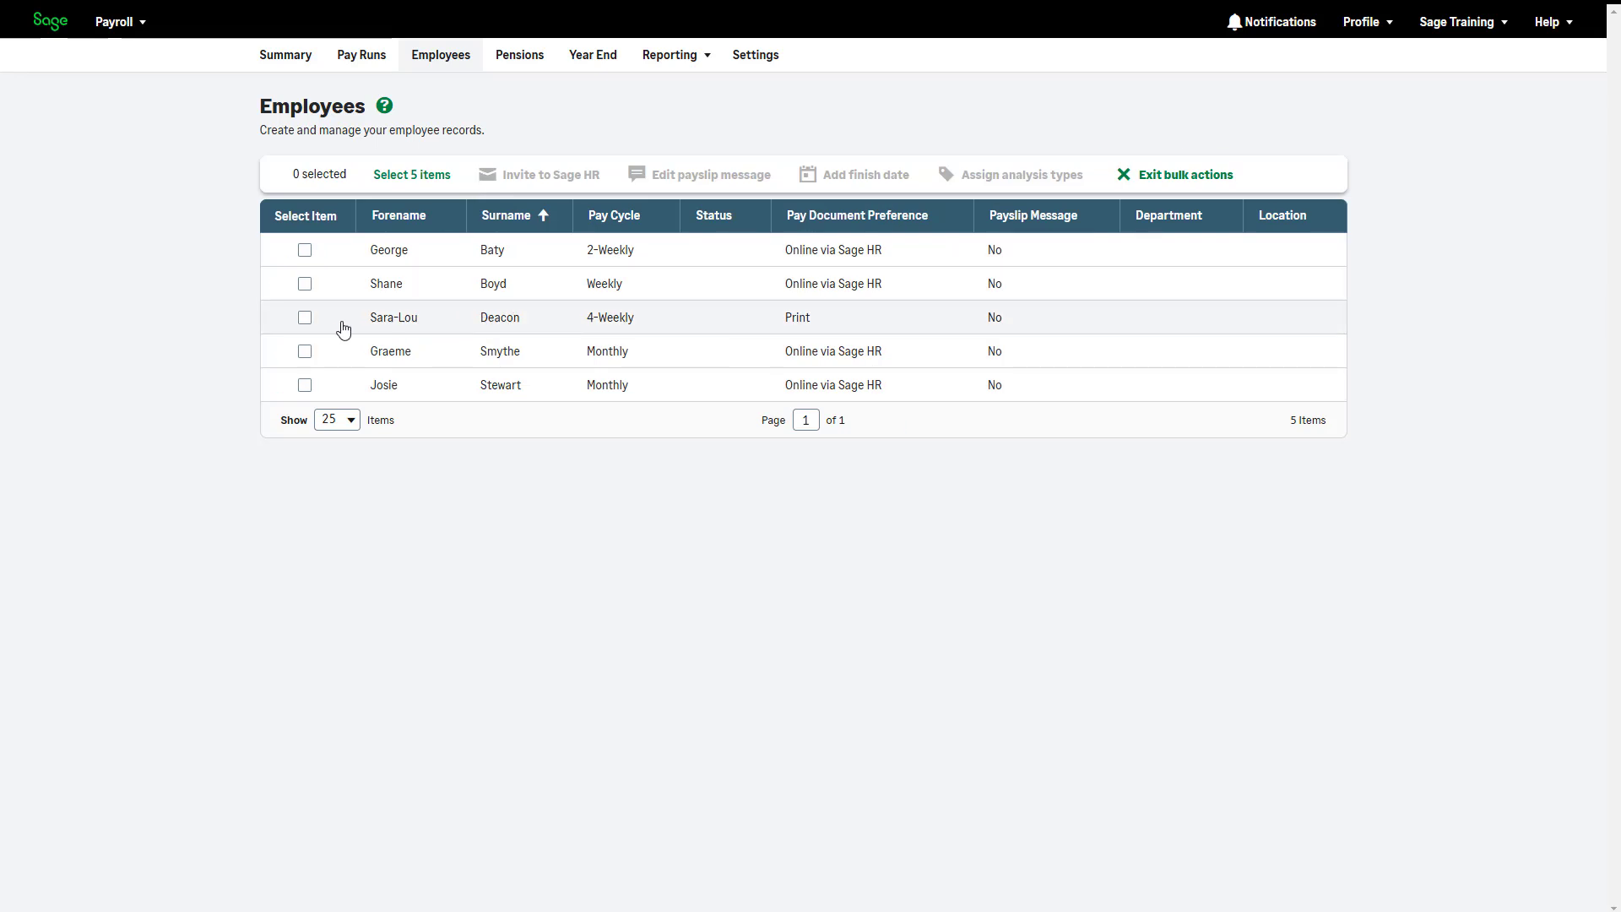
pyautogui.click(305, 318)
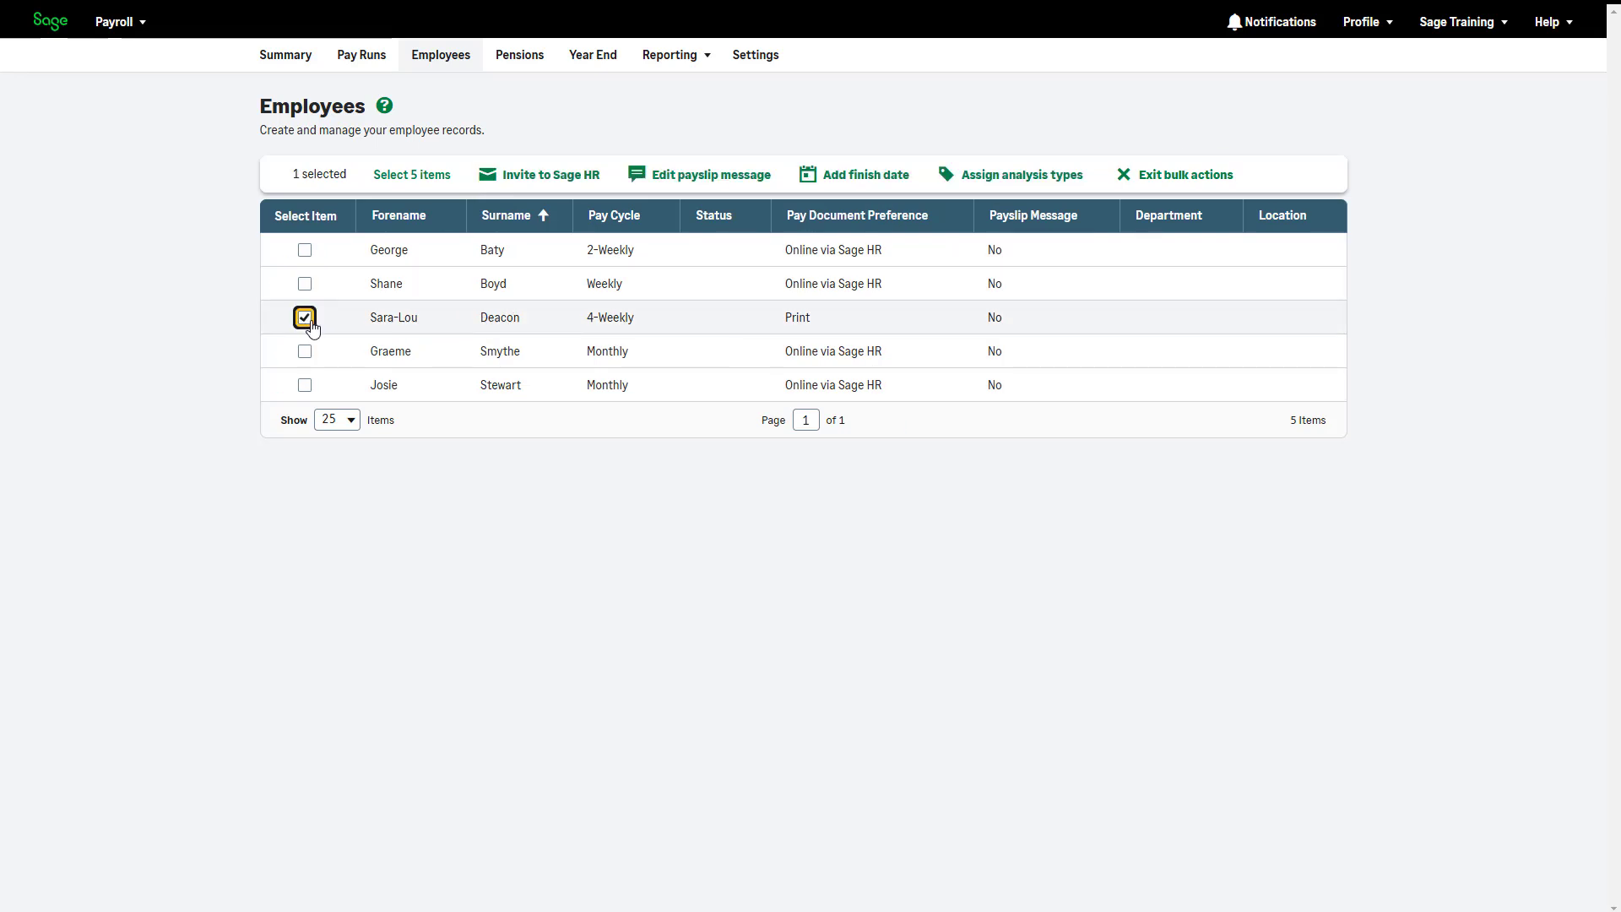
pyautogui.click(909, 181)
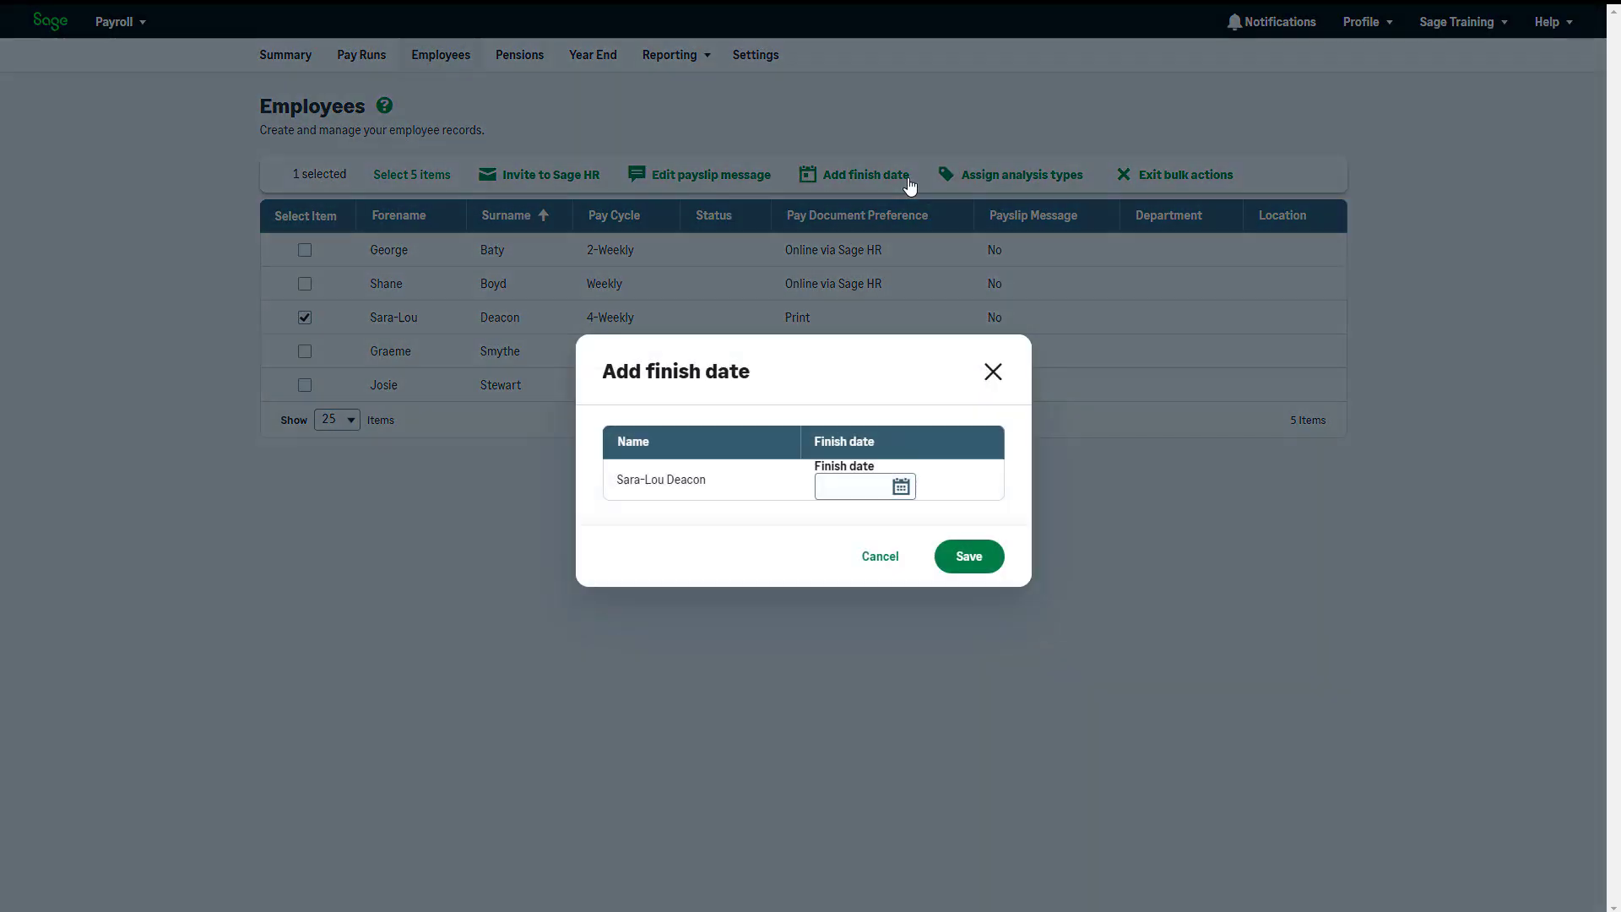
pyautogui.click(899, 486)
pyautogui.write('05/04/2025')
pyautogui.click(993, 565)
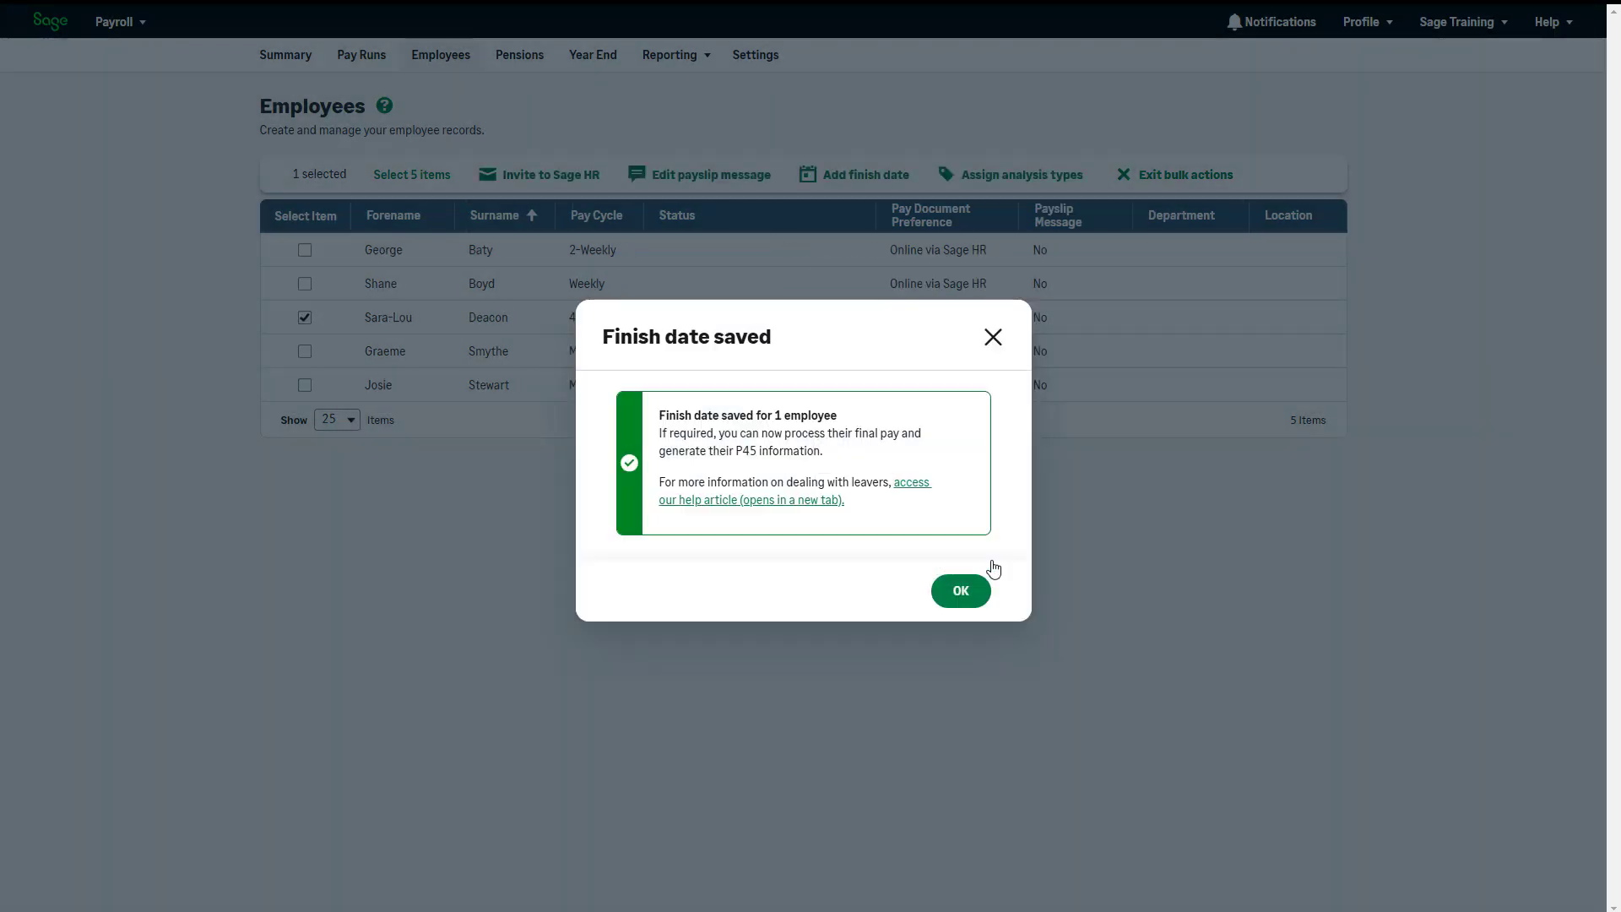
pyautogui.click(961, 590)
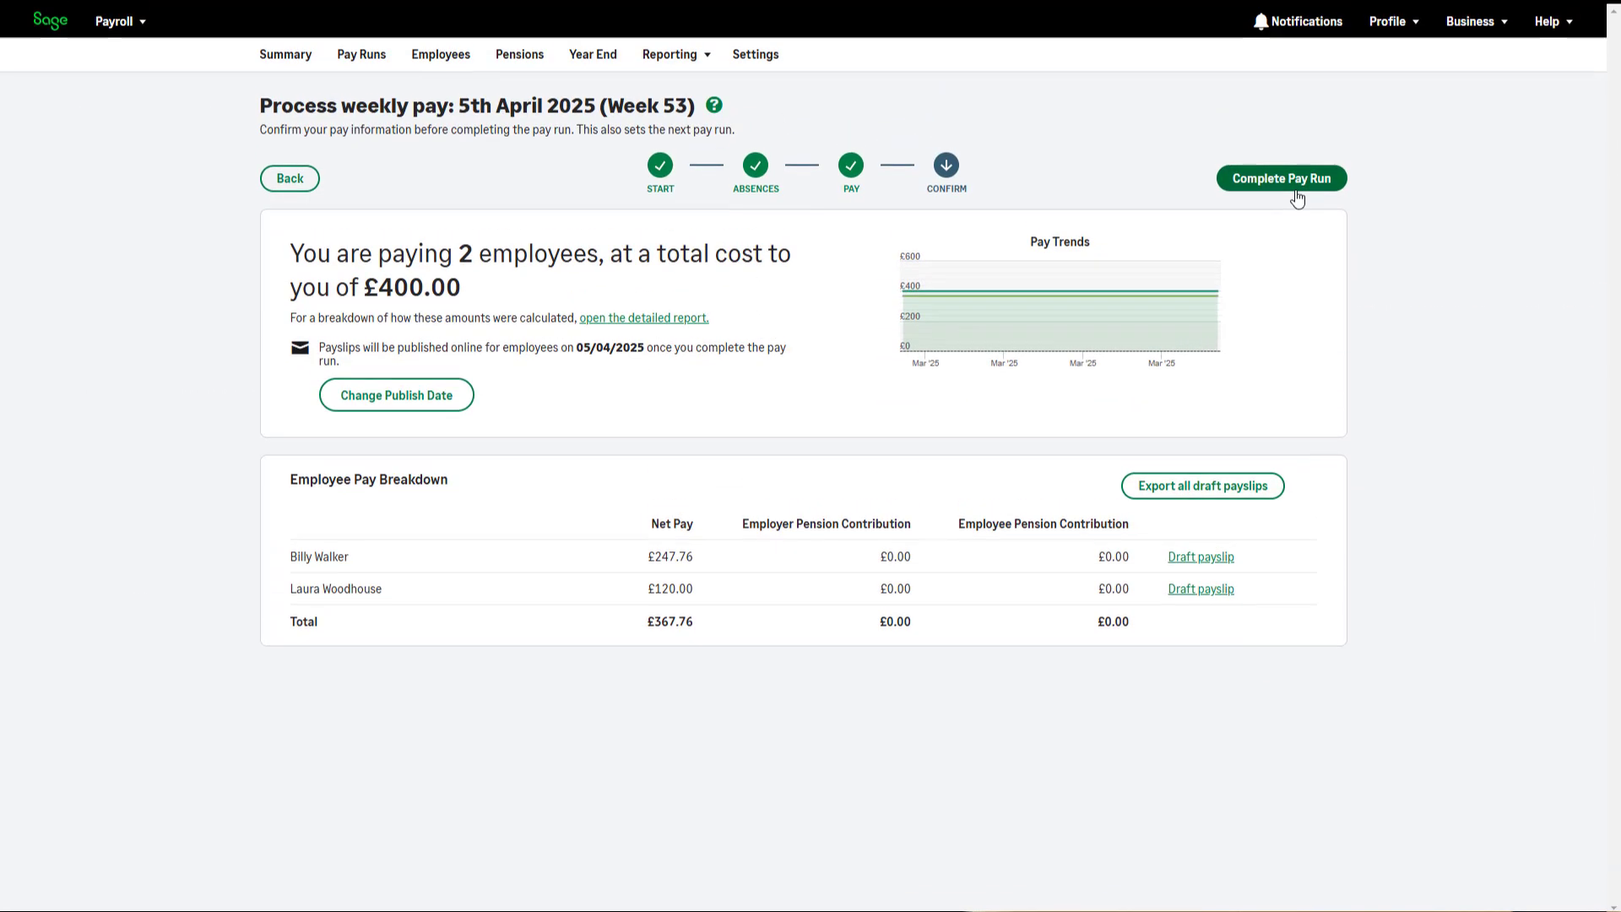
# Step: Complete the Week 53 pay run and submit its pay values and FPS to HMRC
pyautogui.click(1294, 185)
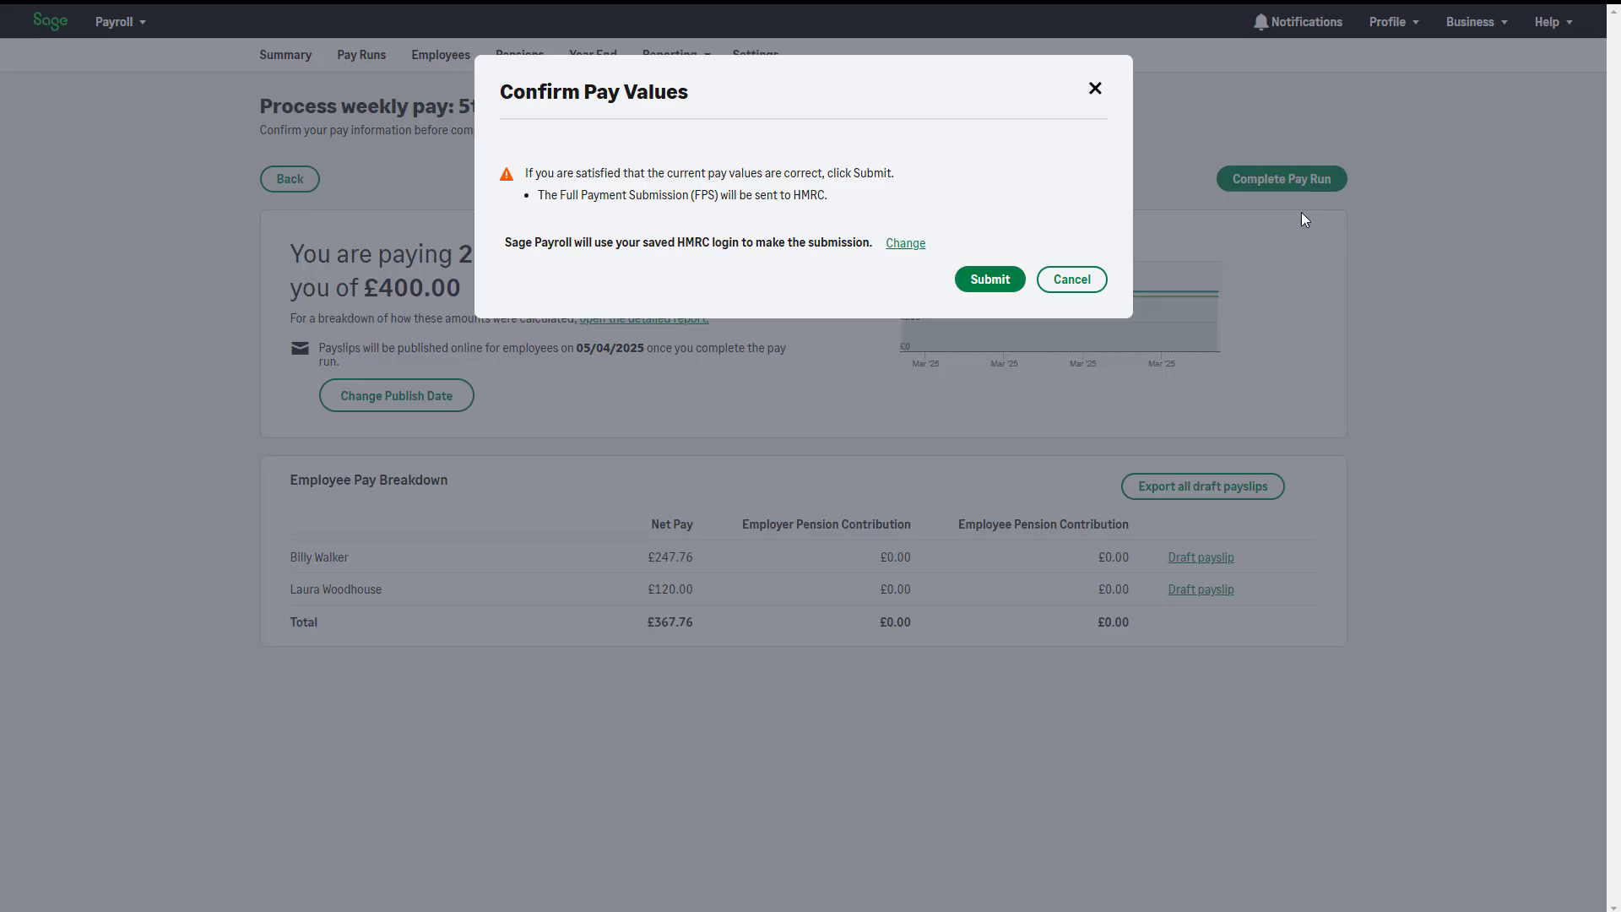
pyautogui.click(986, 287)
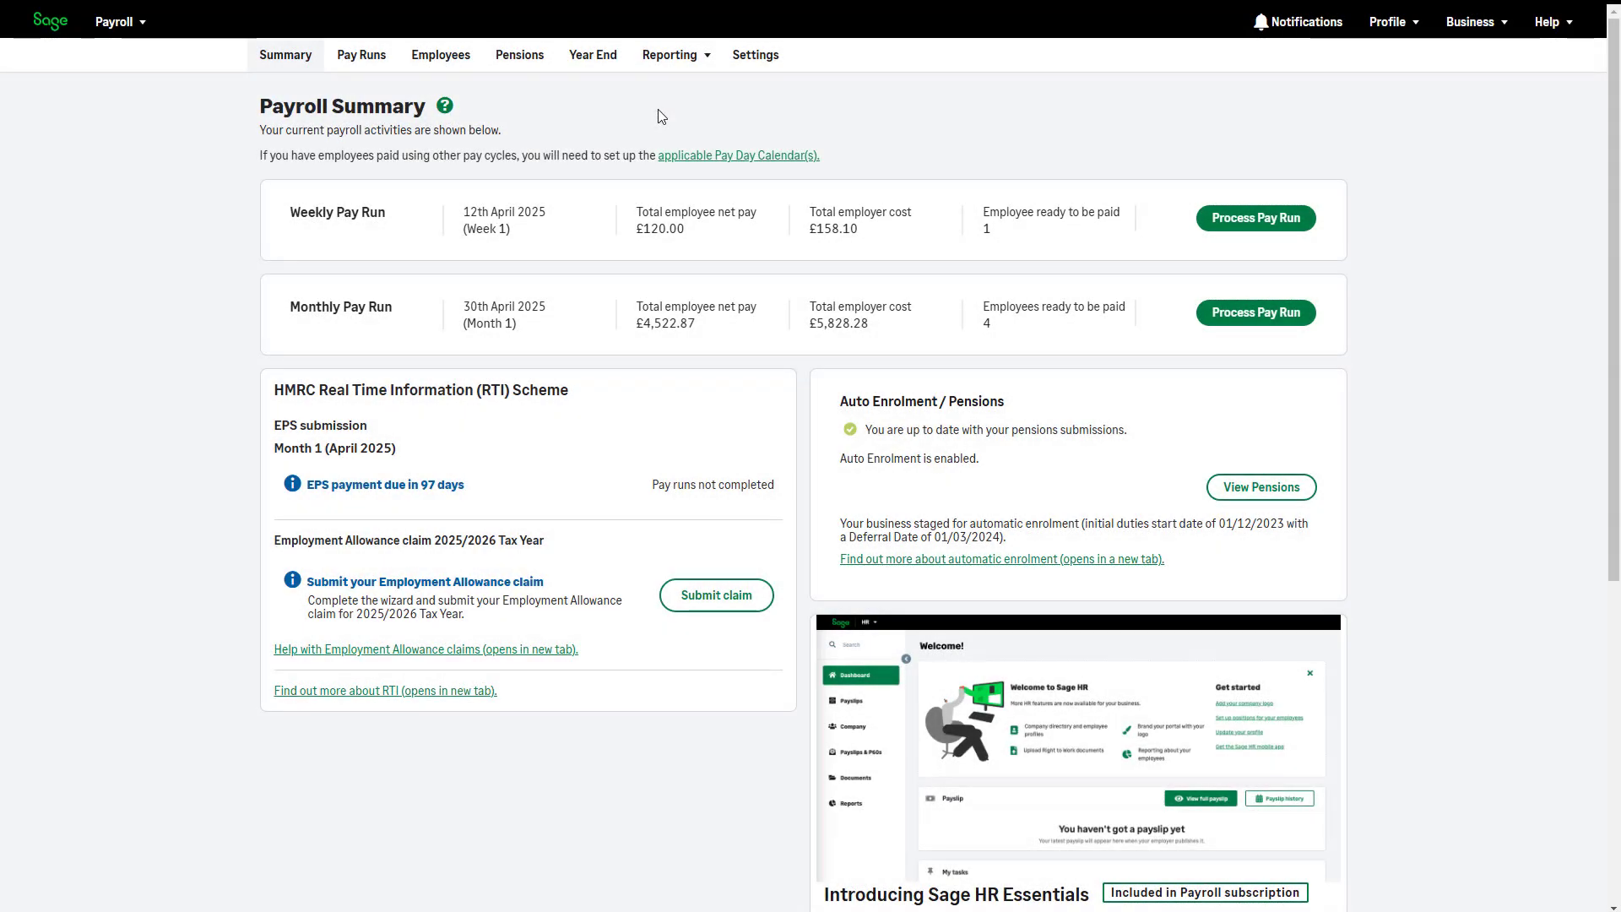
# Step: Go to Year End and choose 2024/2025 as the tax year to report on
pyautogui.click(590, 72)
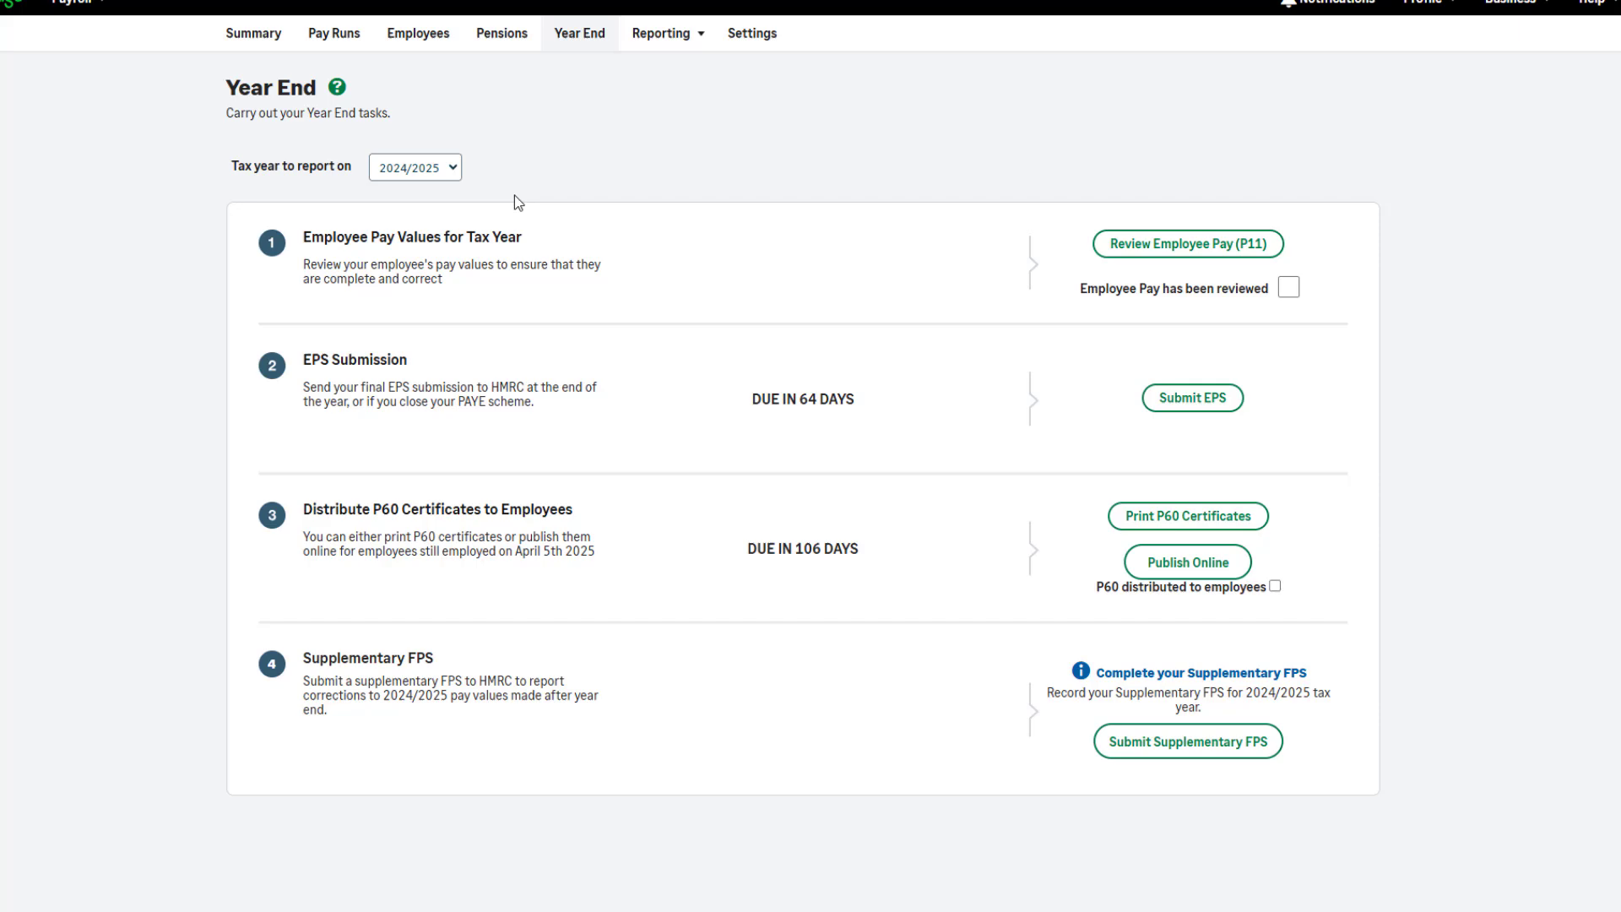
pyautogui.click(447, 167)
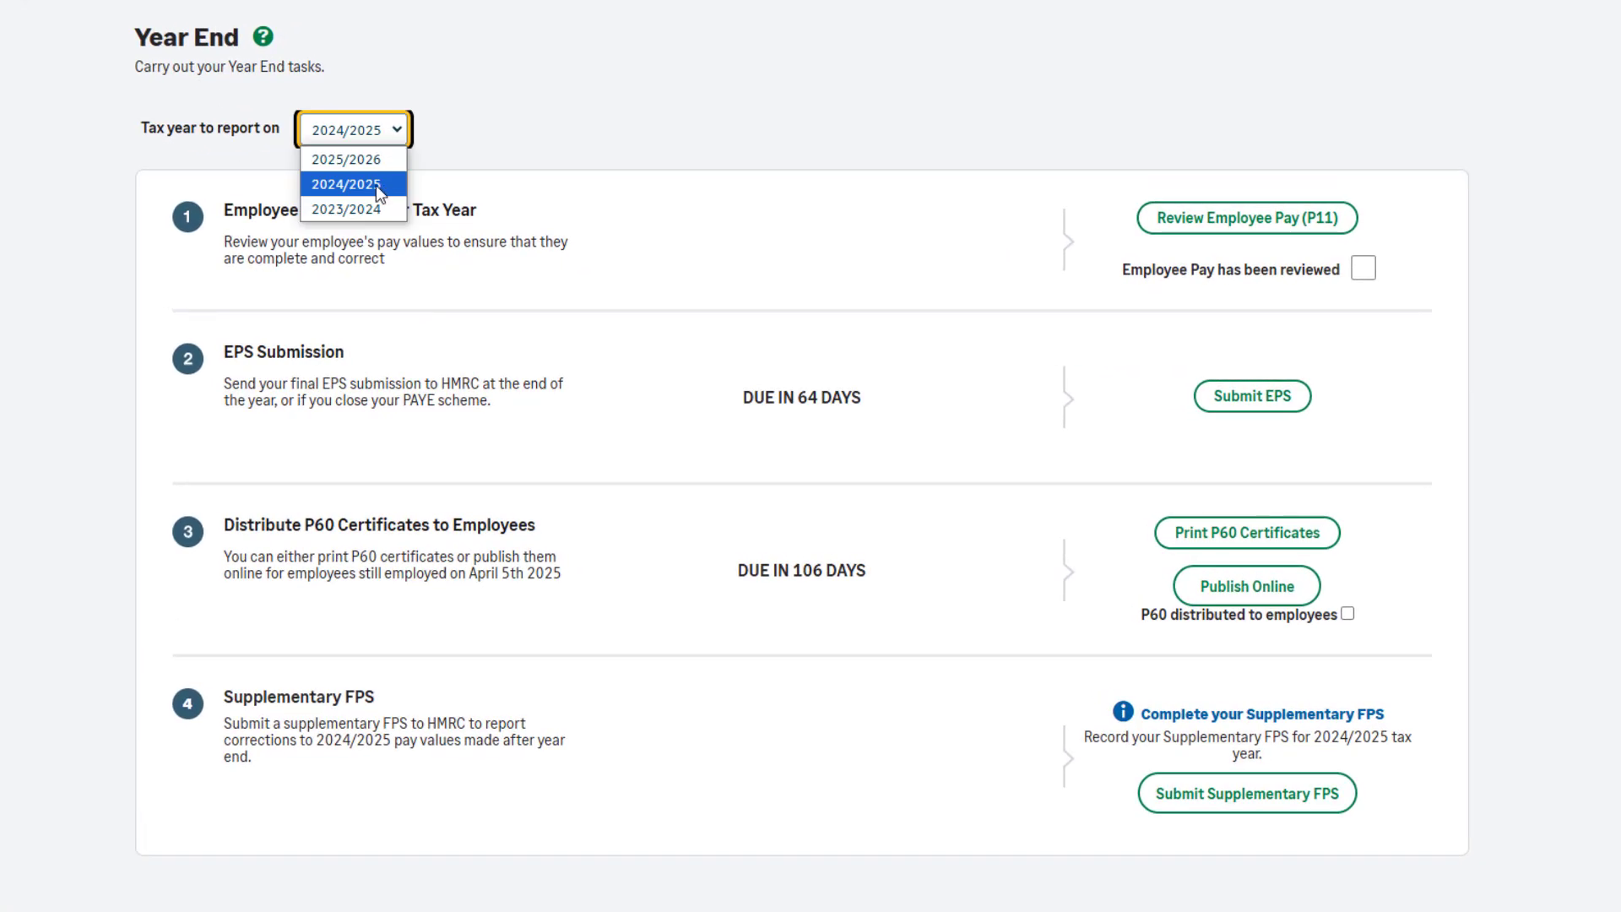
pyautogui.click(376, 185)
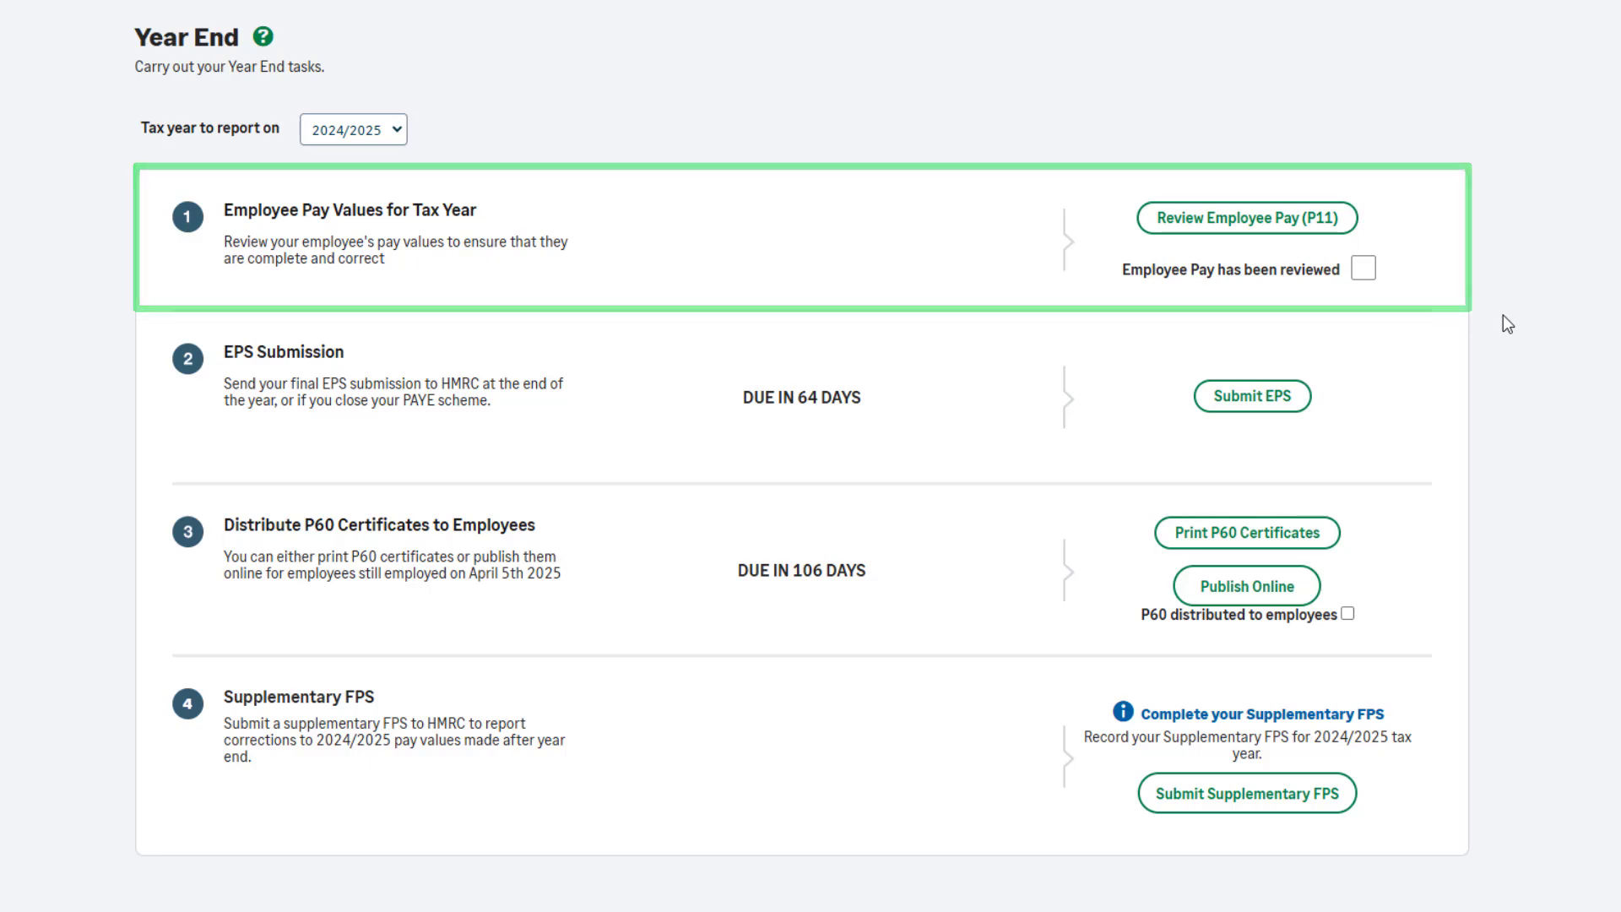
# Step: From Review Employee Pay (P11), view the P11 report for all employees
pyautogui.click(1203, 222)
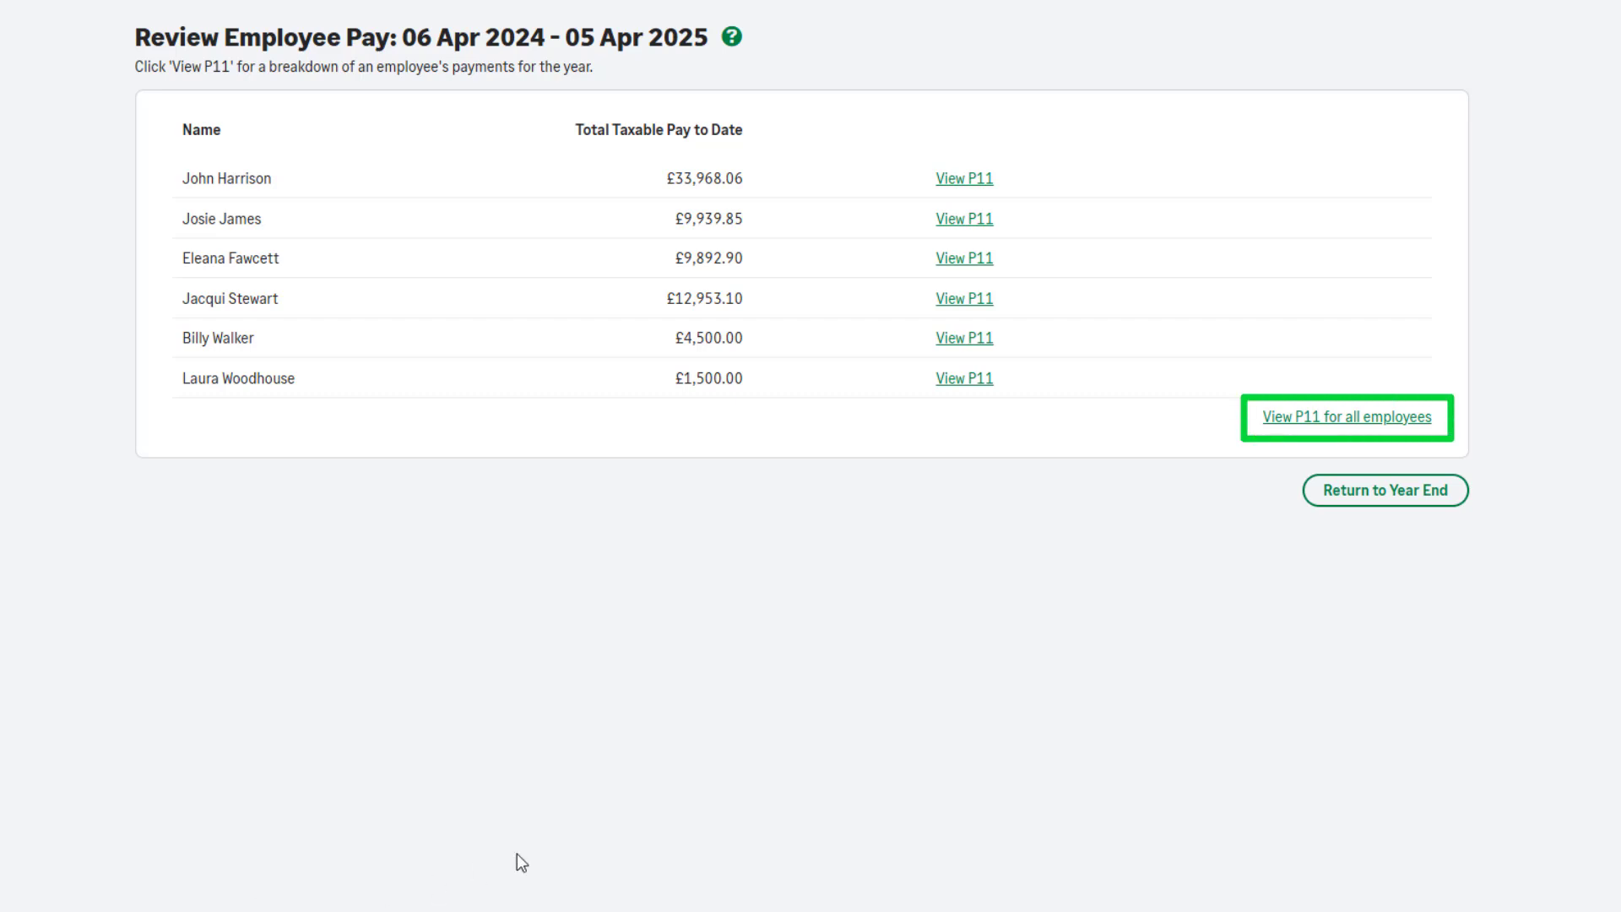
pyautogui.click(1275, 420)
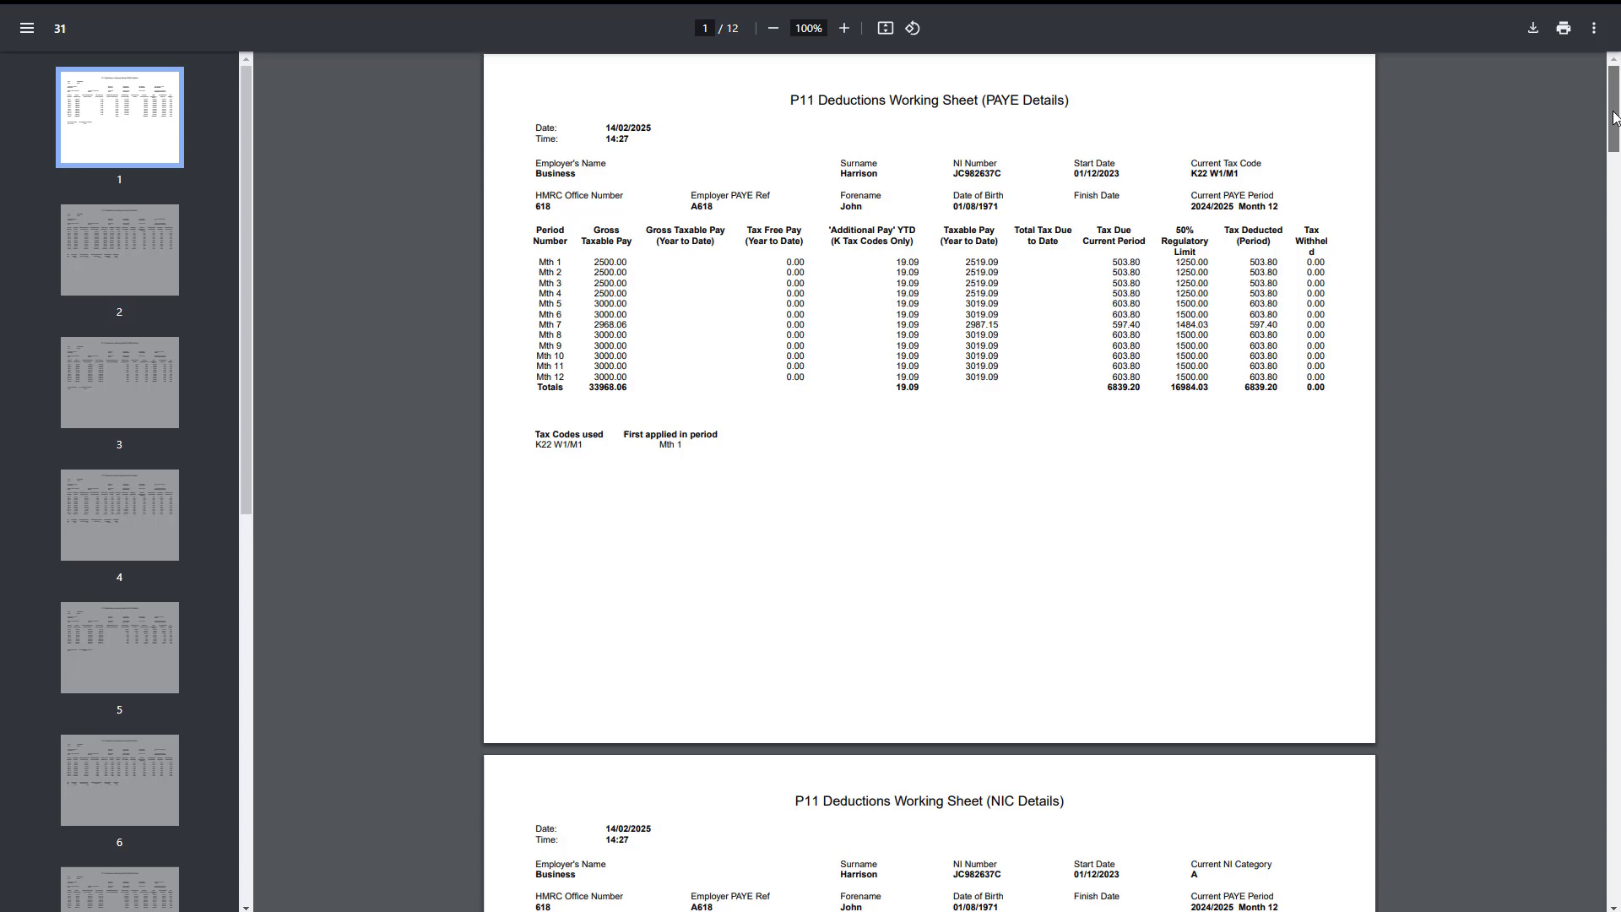
# Step: Scroll through the P11 Deductions Working Sheet PDF
pyautogui.moveTo(1613, 118); pyautogui.dragTo(1616, 173)
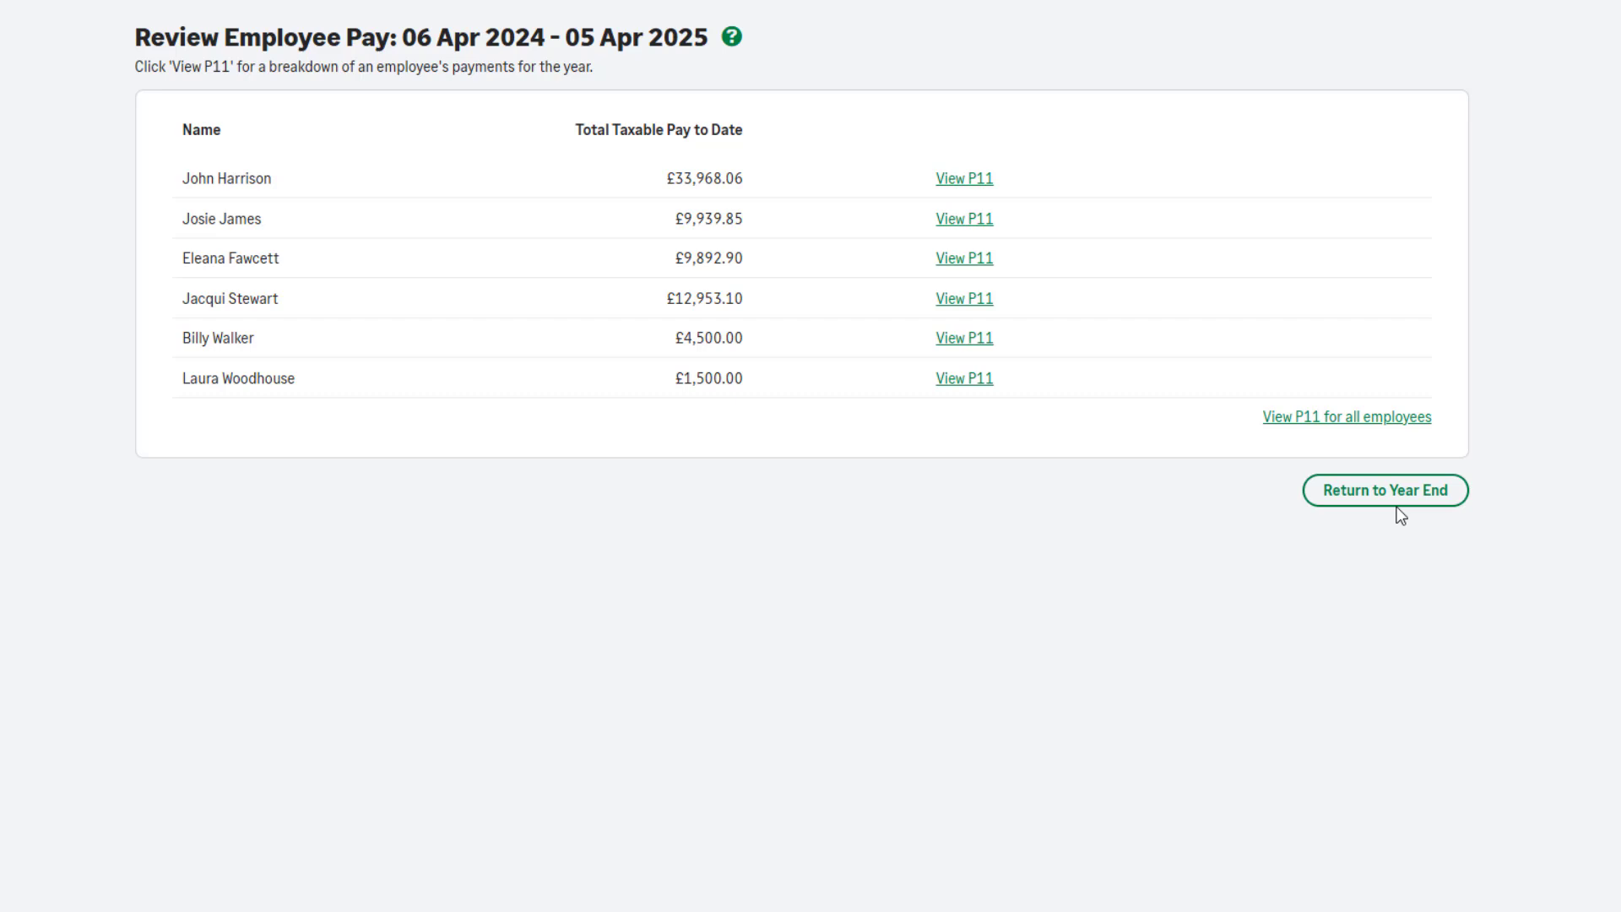
# Step: Return to Year End and tick 'Employee Pay has been reviewed'
pyautogui.click(1387, 504)
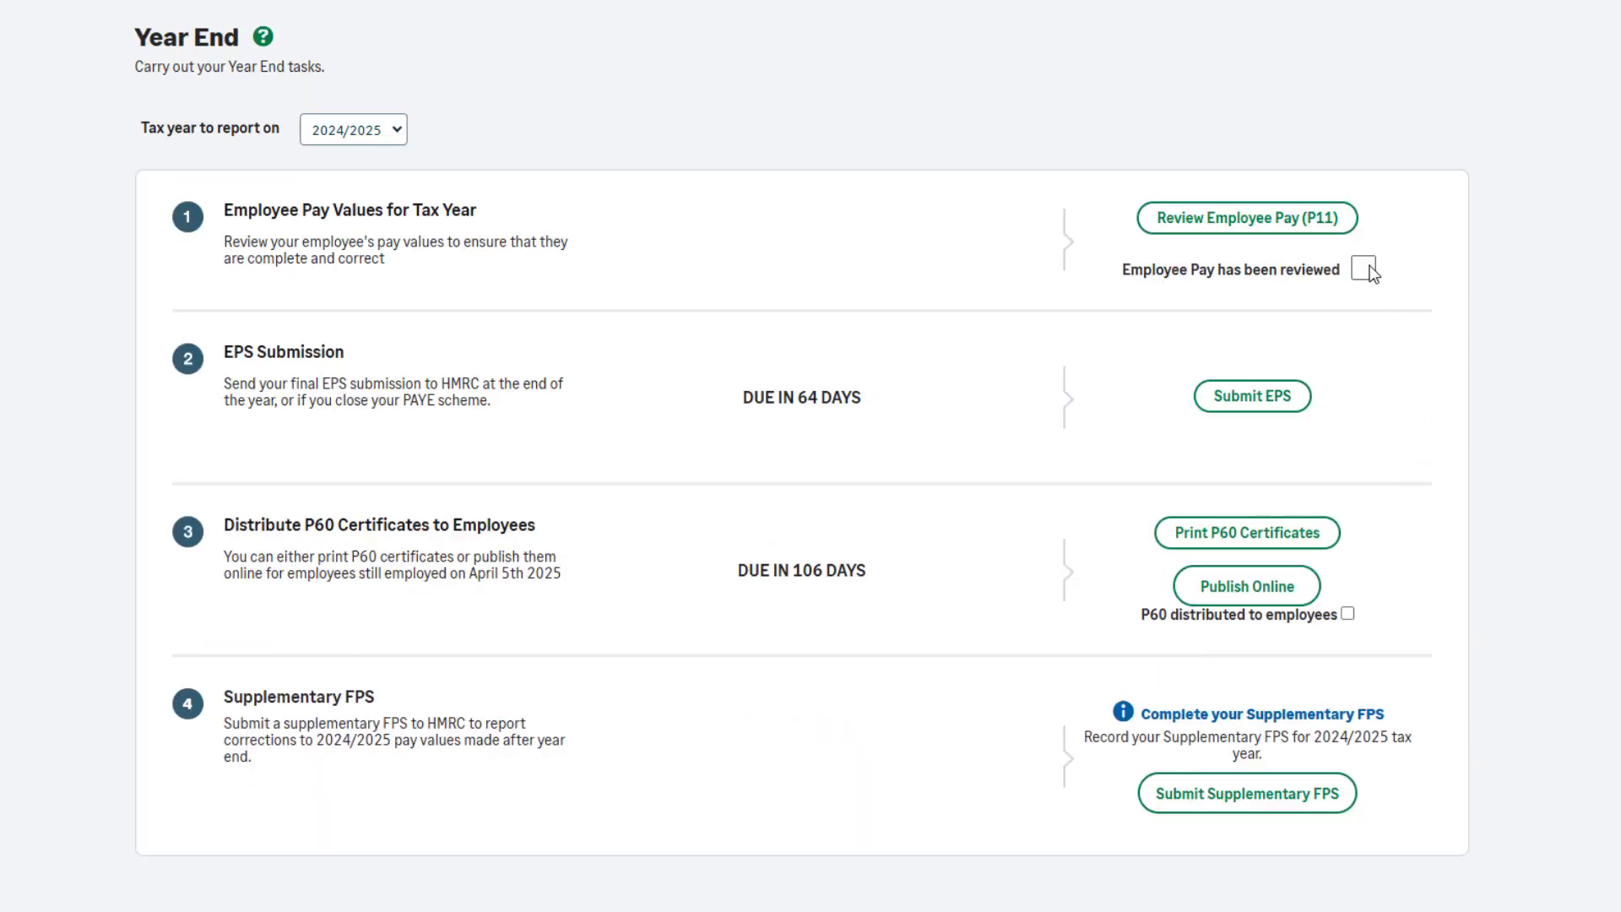
pyautogui.click(1364, 267)
# Step: Step through the Final EPS wizard, leaving PAYE scheme closed unticked, and submit it to HMRC
pyautogui.click(1251, 407)
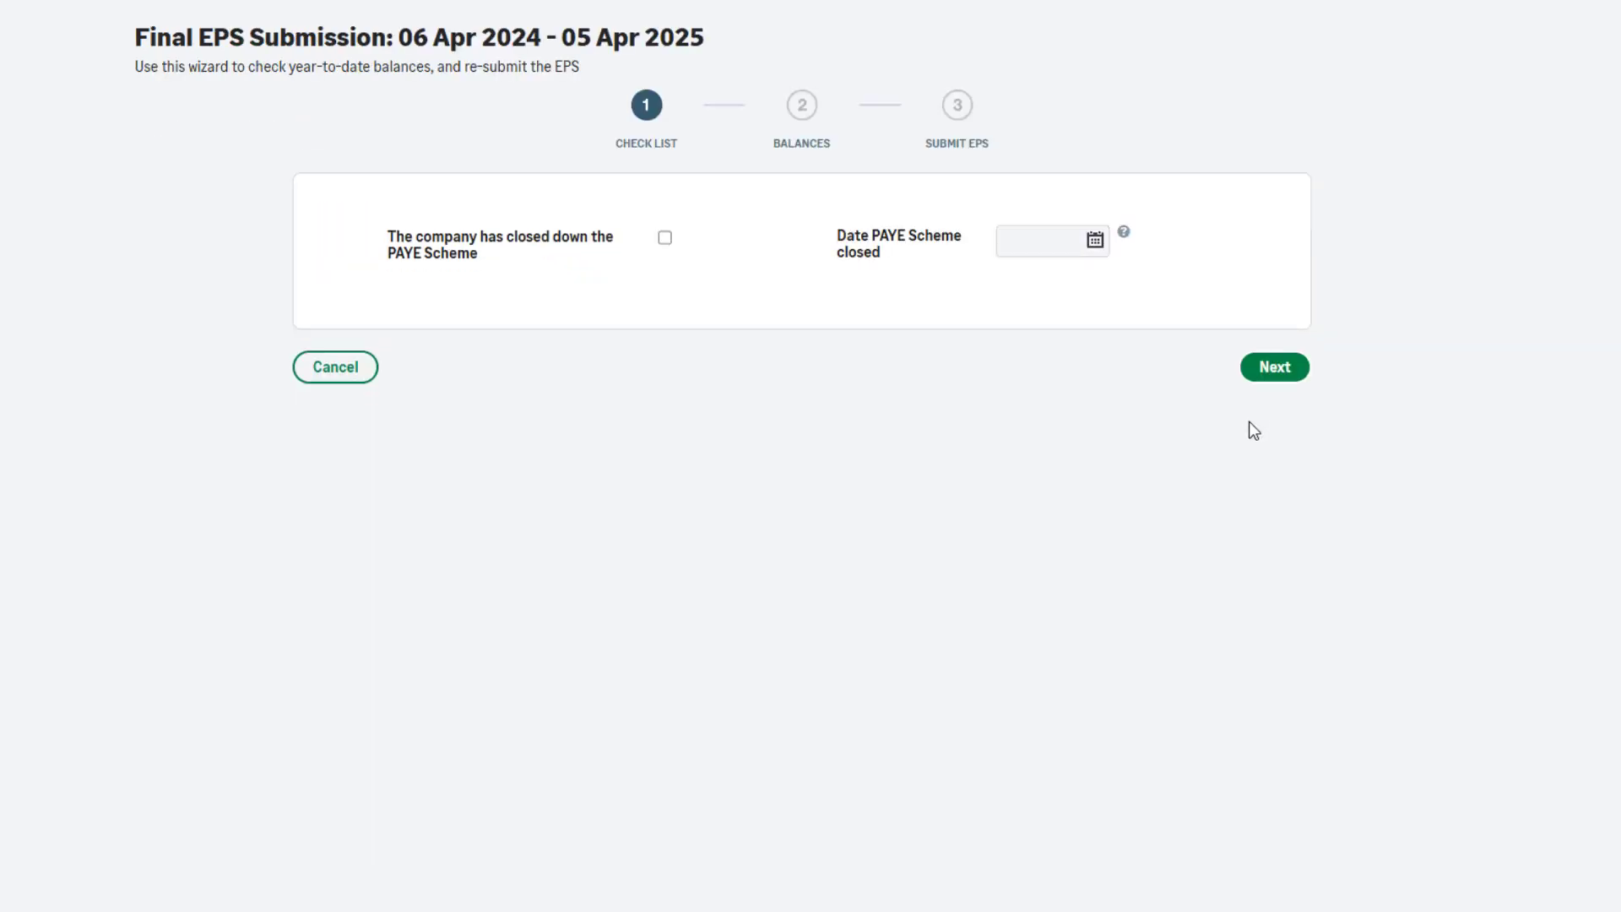
pyautogui.click(665, 238)
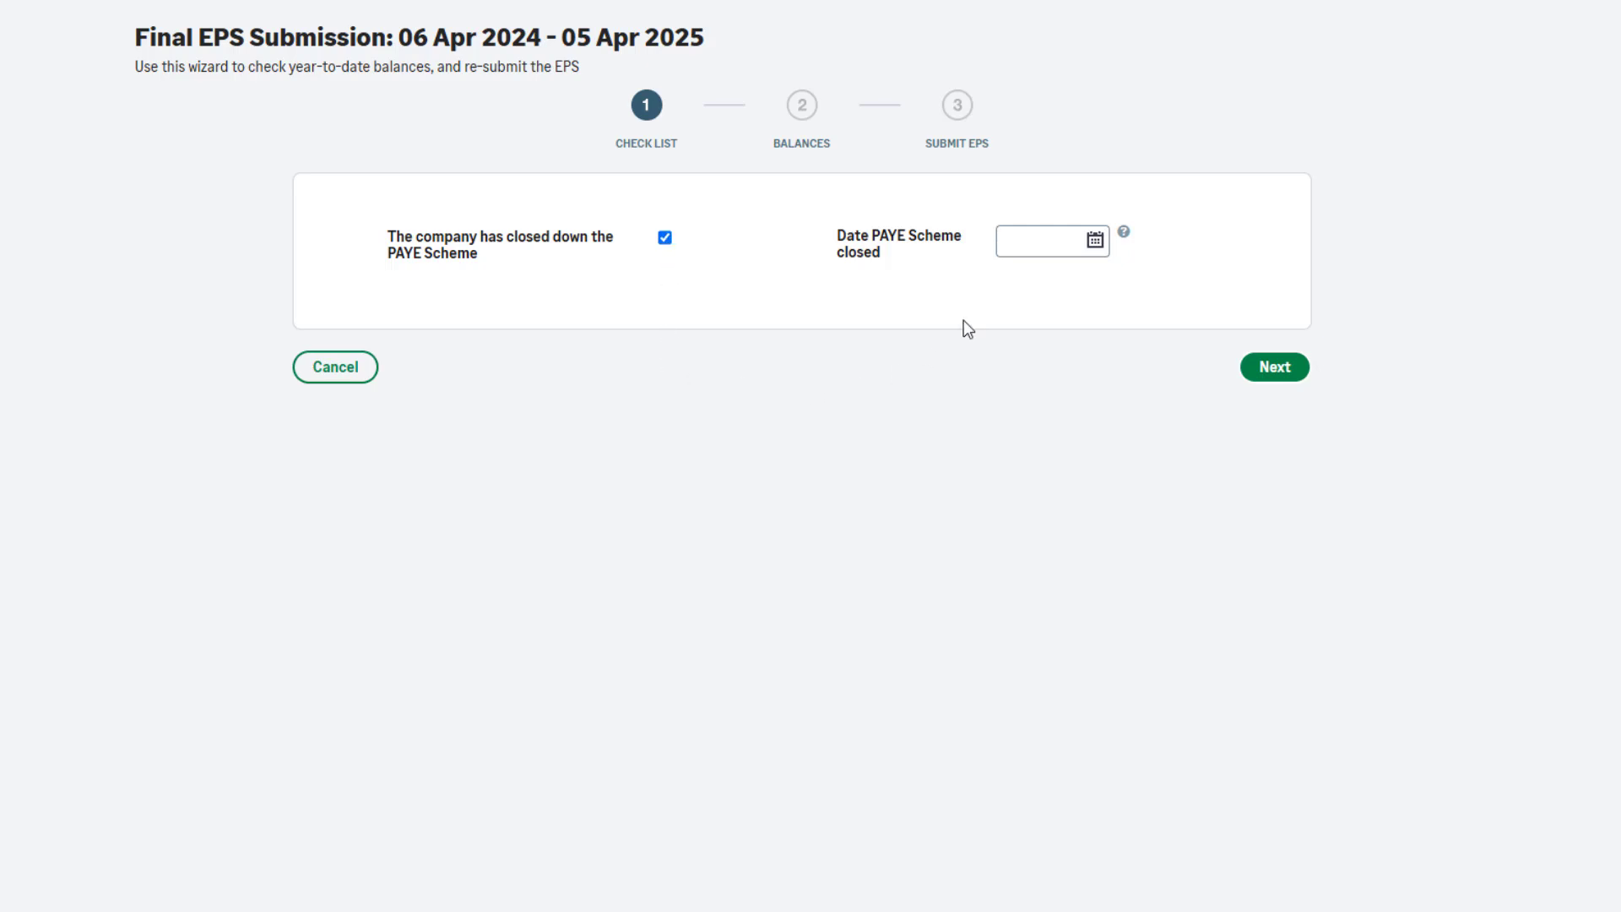
pyautogui.click(1093, 240)
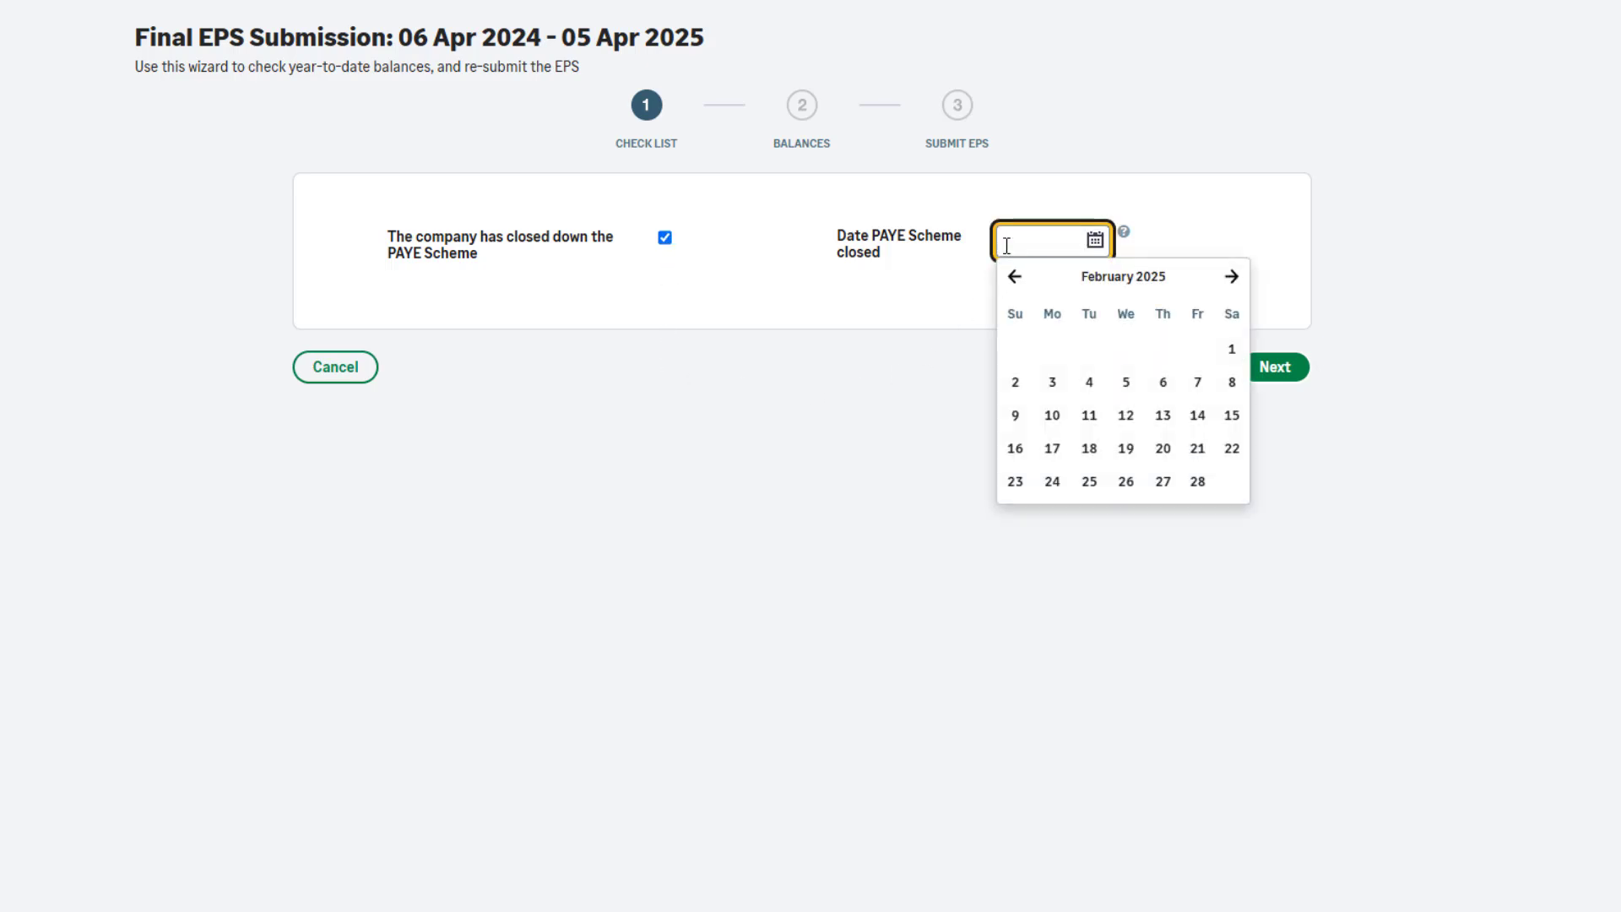
pyautogui.click(665, 238)
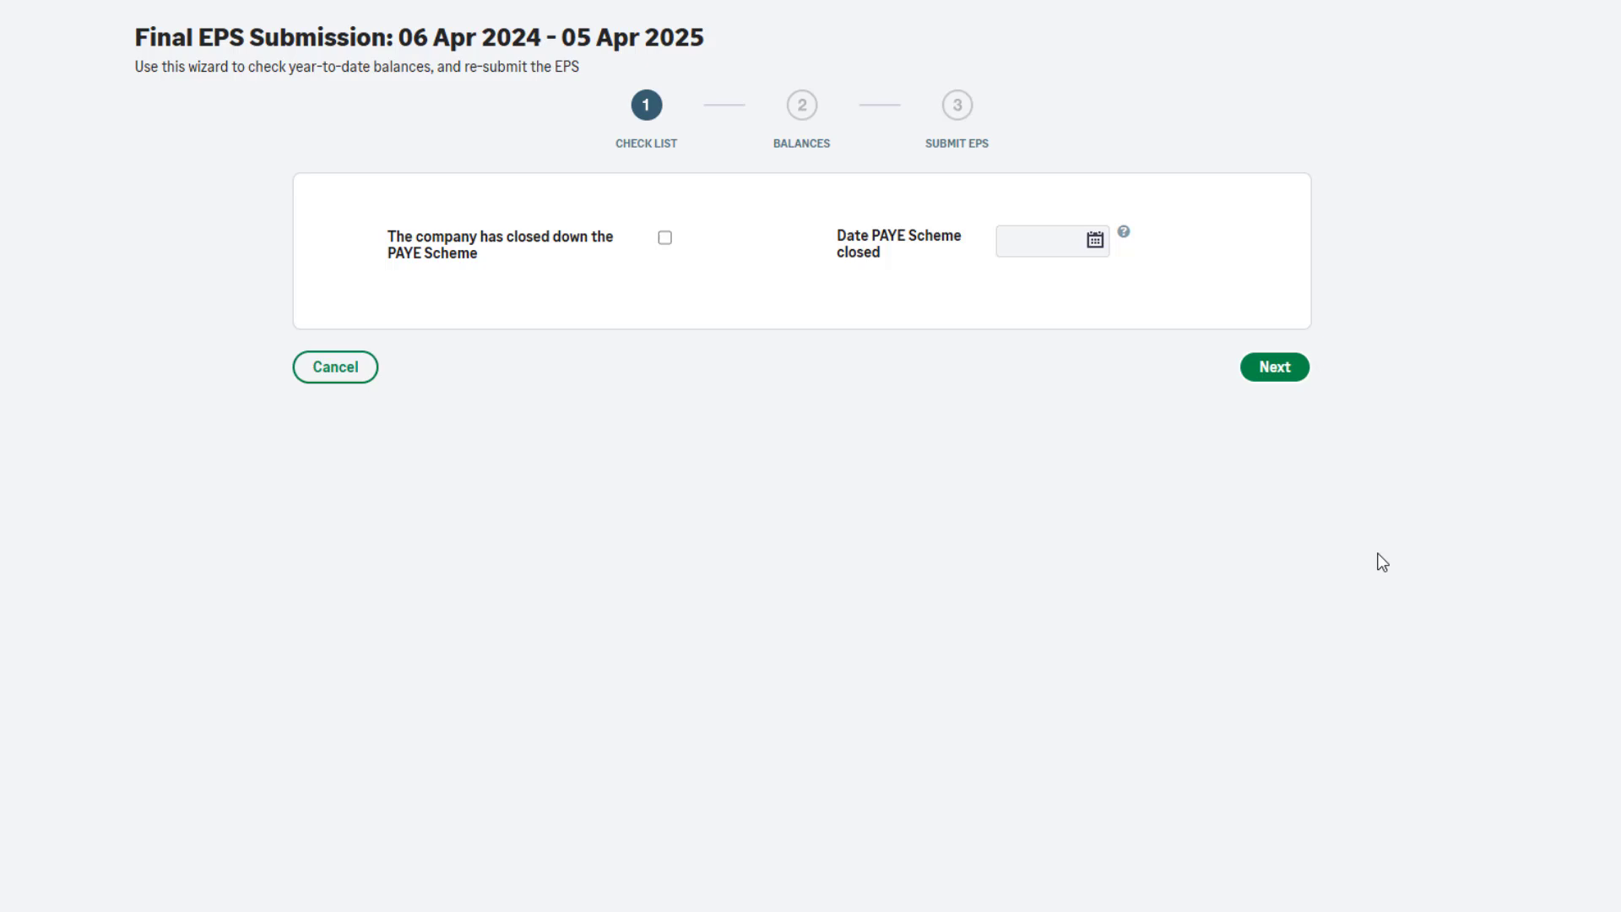
pyautogui.click(1295, 366)
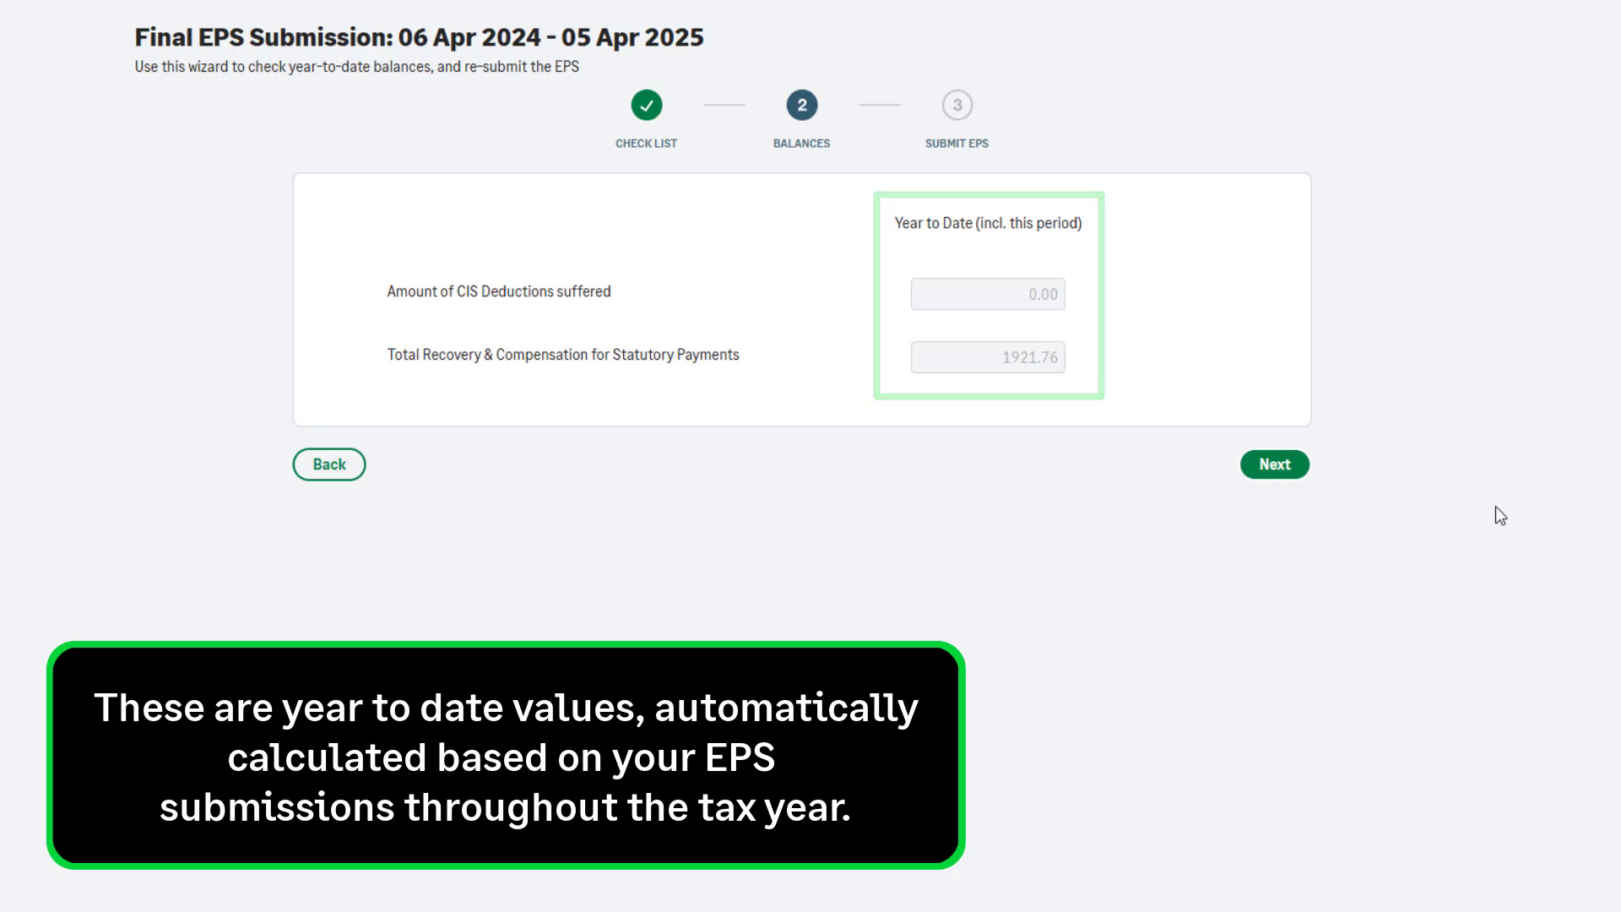
pyautogui.click(1273, 473)
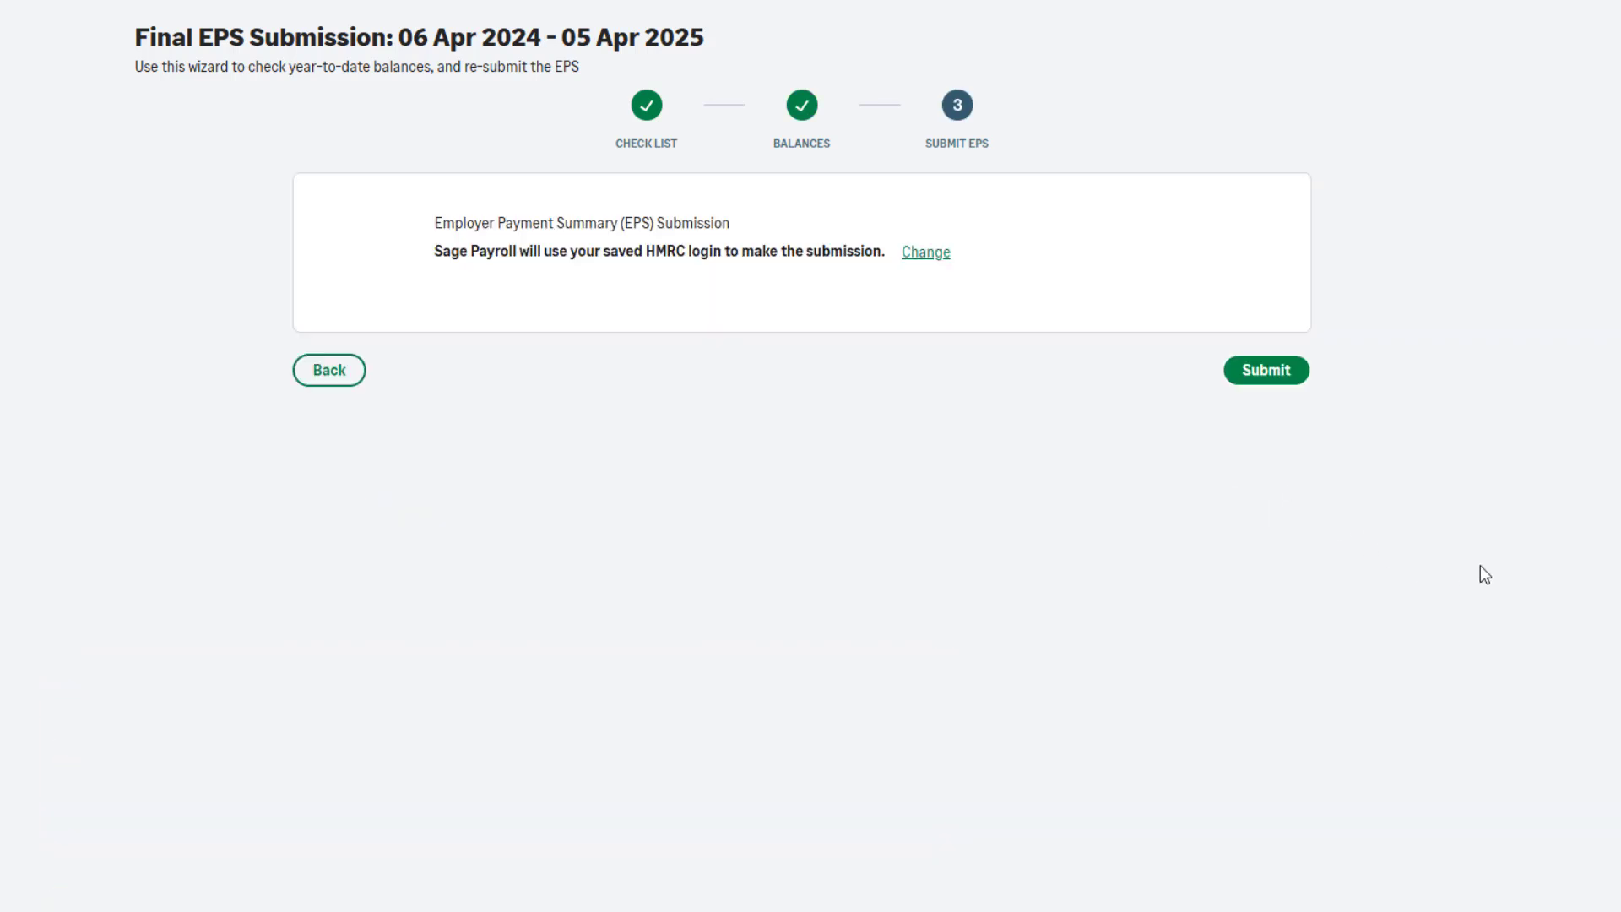
pyautogui.click(1260, 390)
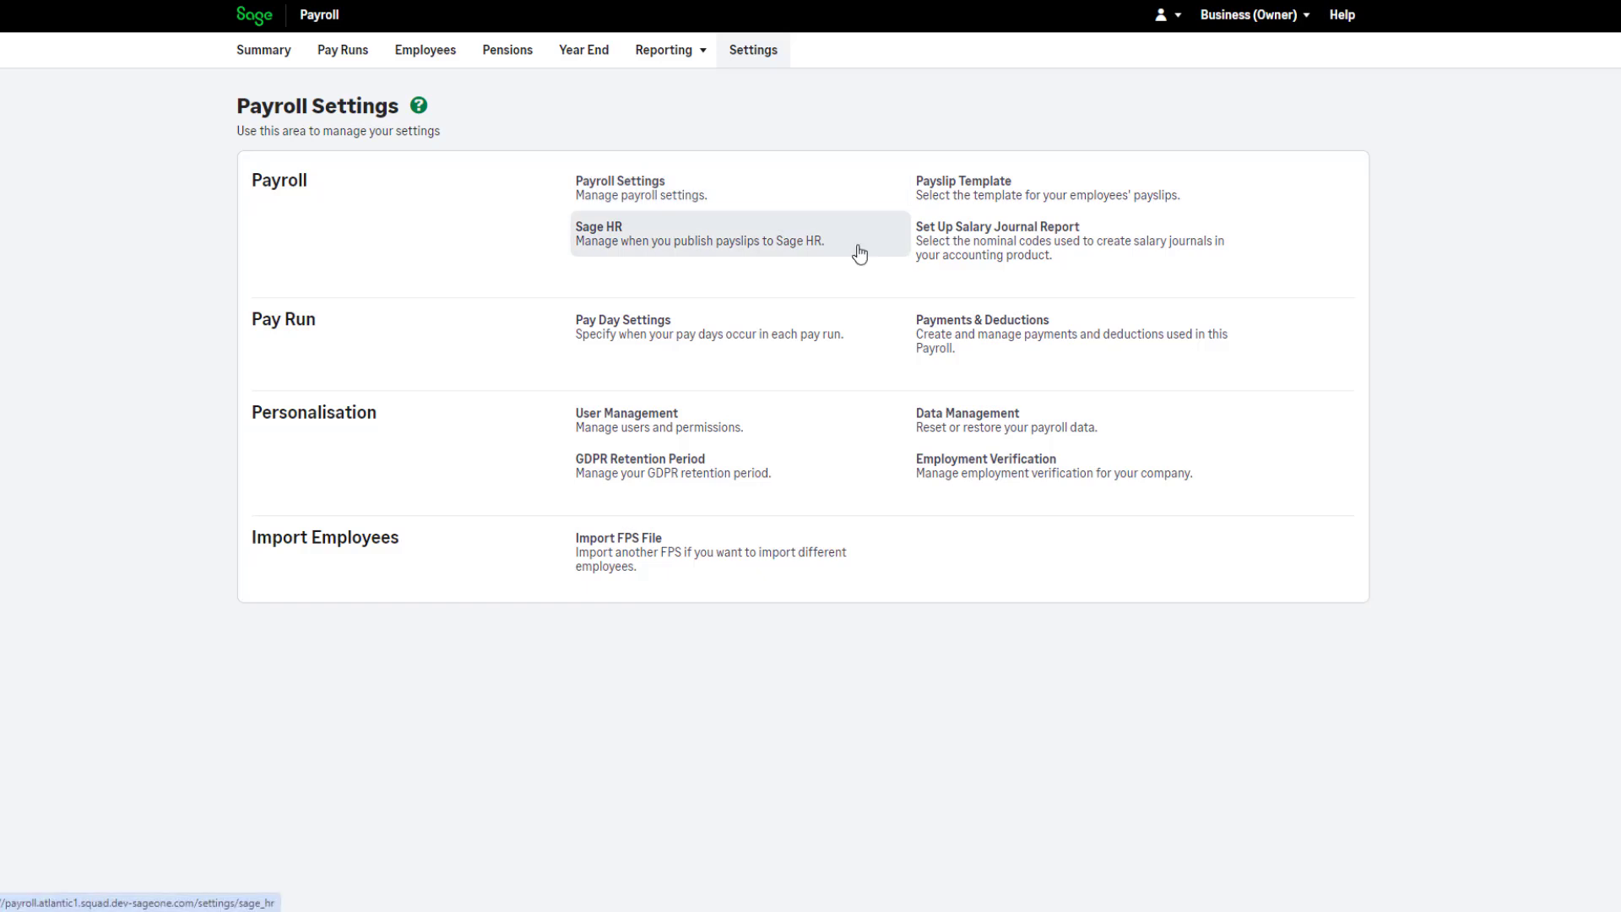
# Step: Open the Sage HR settings, then publish the 2024/2025 P60s online and confirm
pyautogui.click(856, 253)
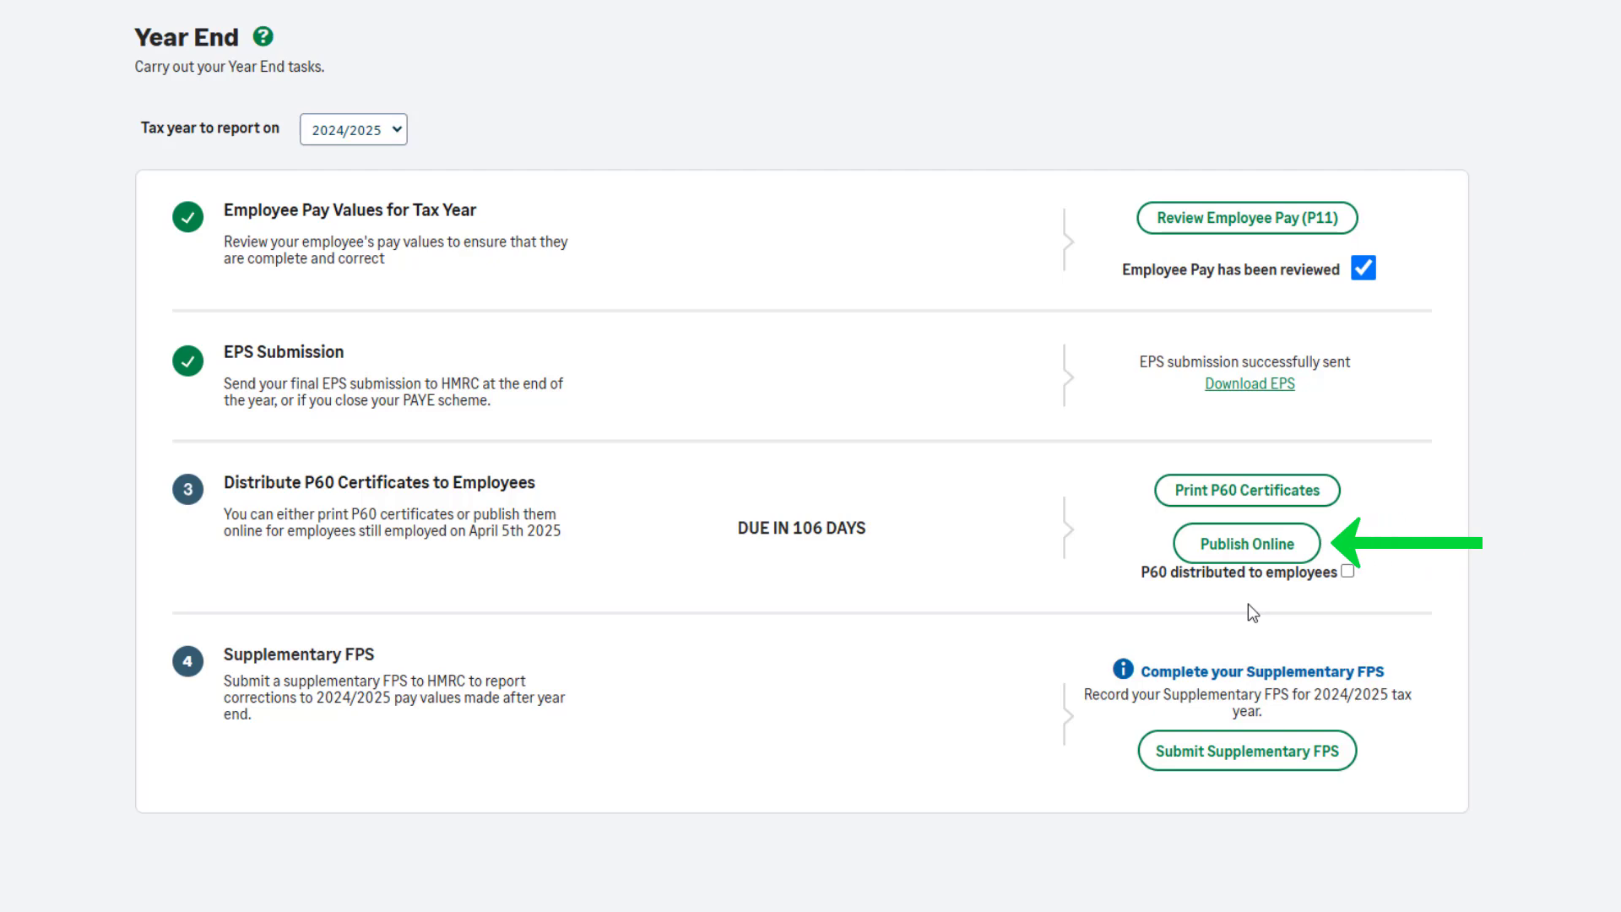
pyautogui.click(1251, 559)
pyautogui.click(1009, 609)
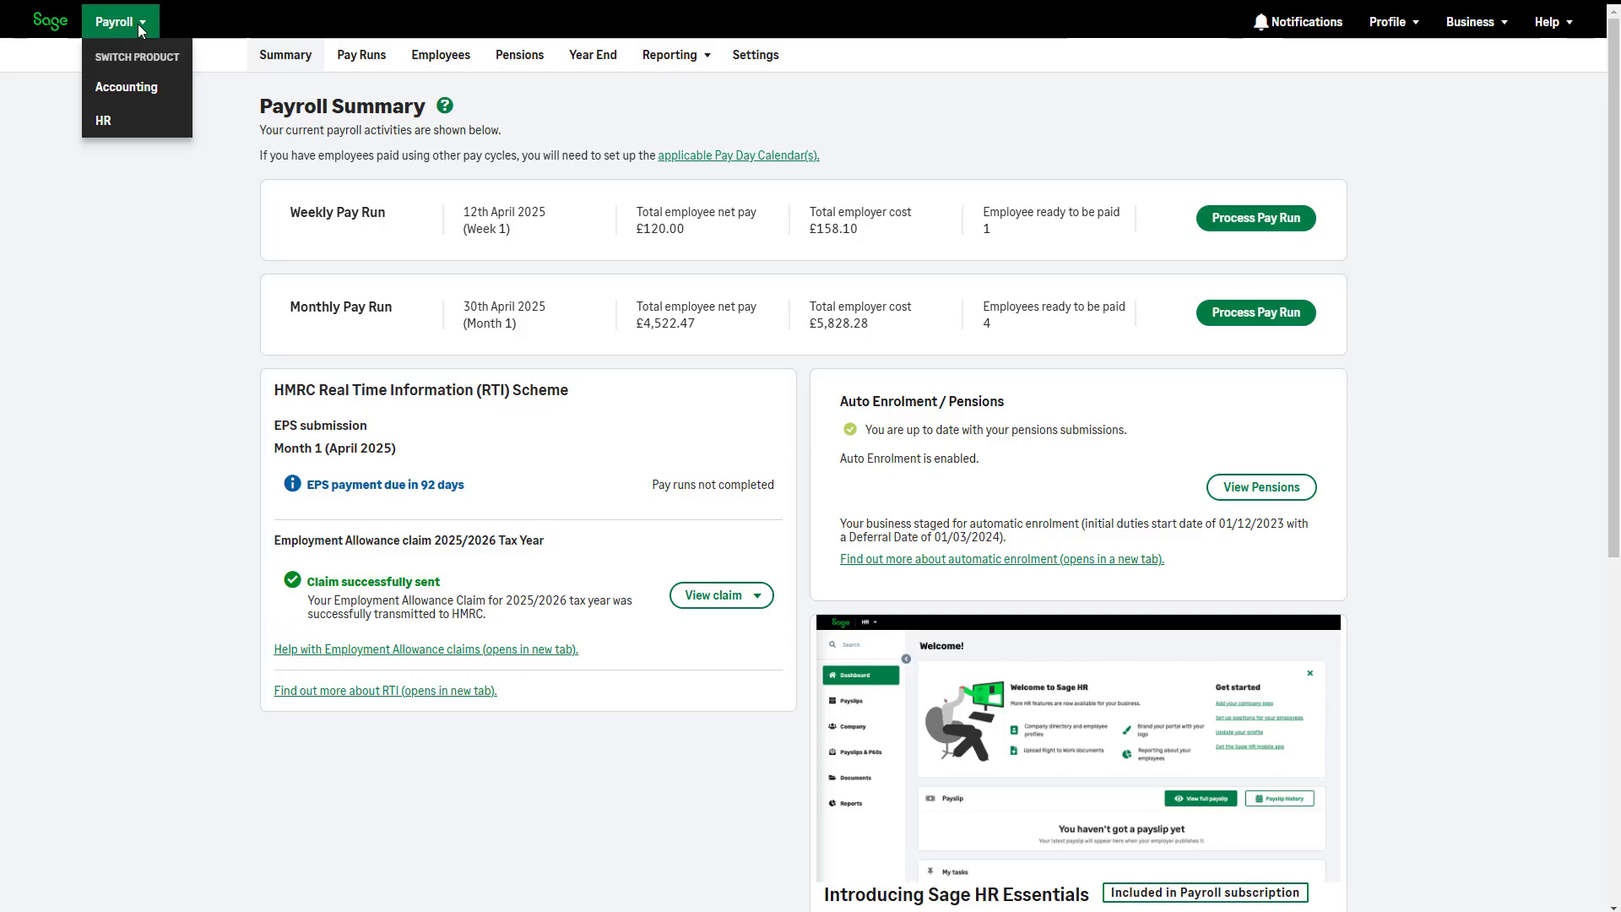
# Step: Switch to Sage HR and show the P60s tab on Payslips & P60s
pyautogui.click(184, 126)
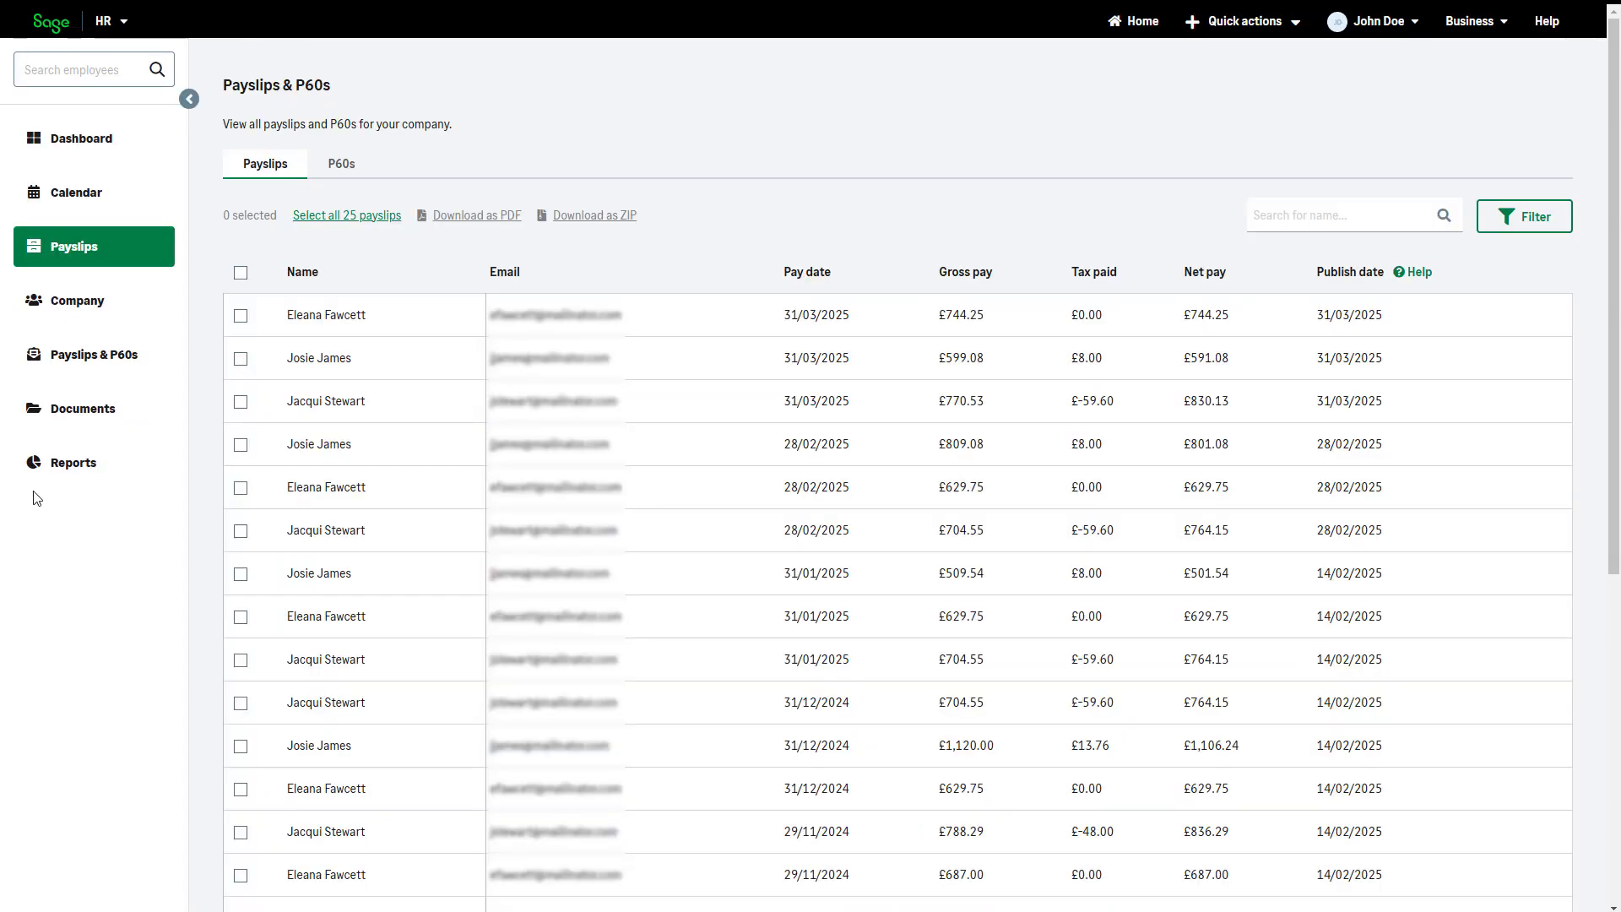
pyautogui.click(342, 168)
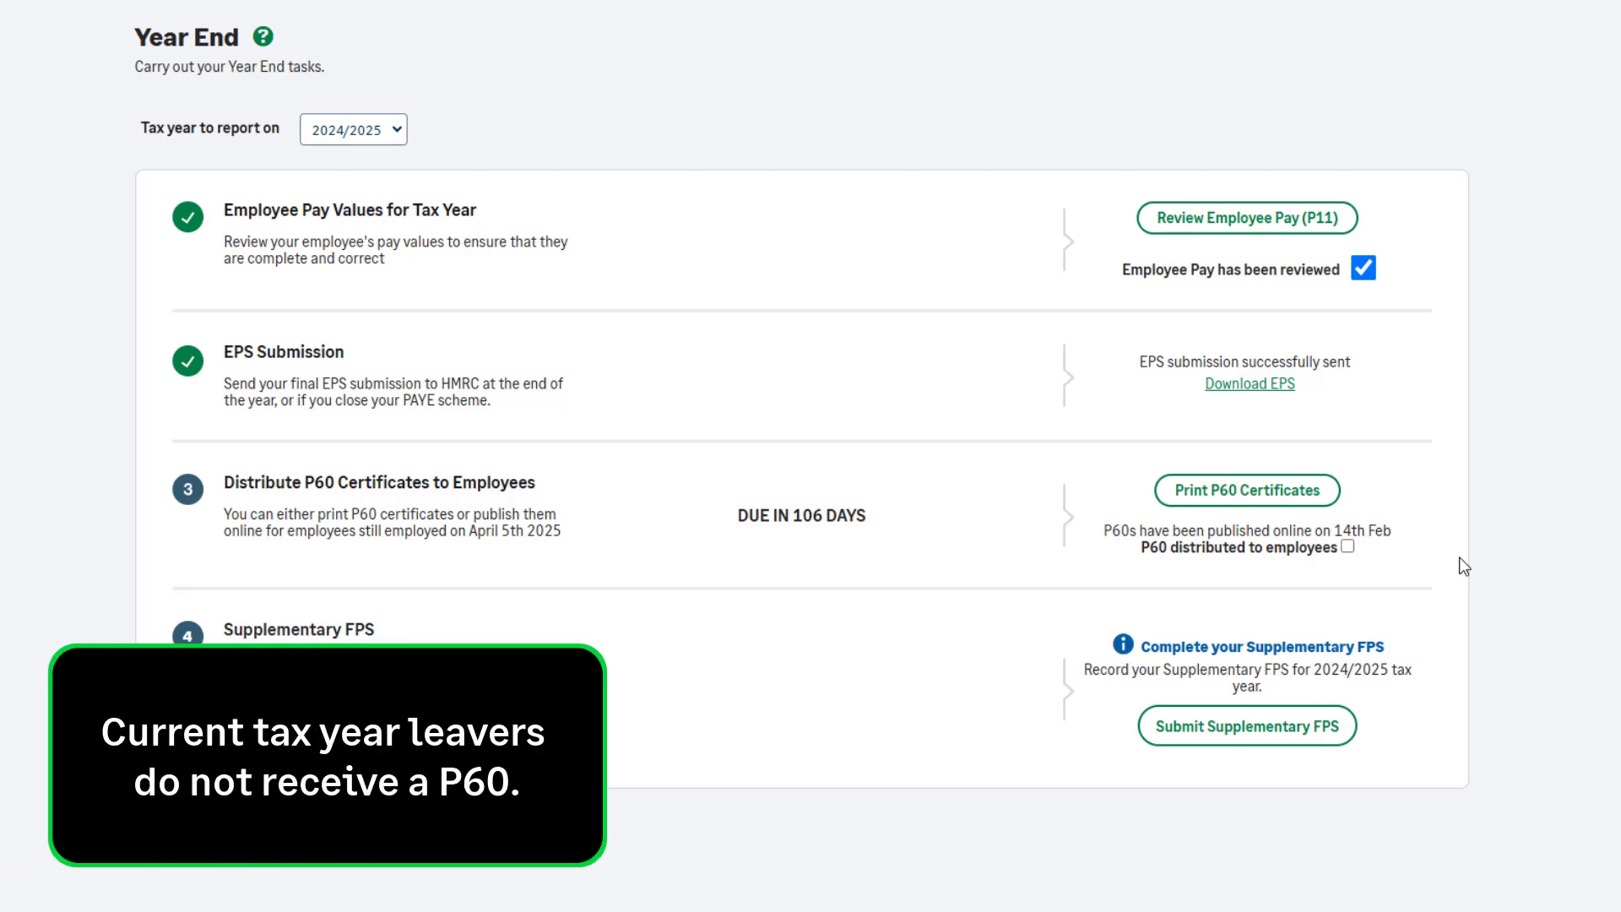
# Step: Open Print P60 Certificates, view all employees' P60s in one PDF, then return to Year End
pyautogui.click(1291, 496)
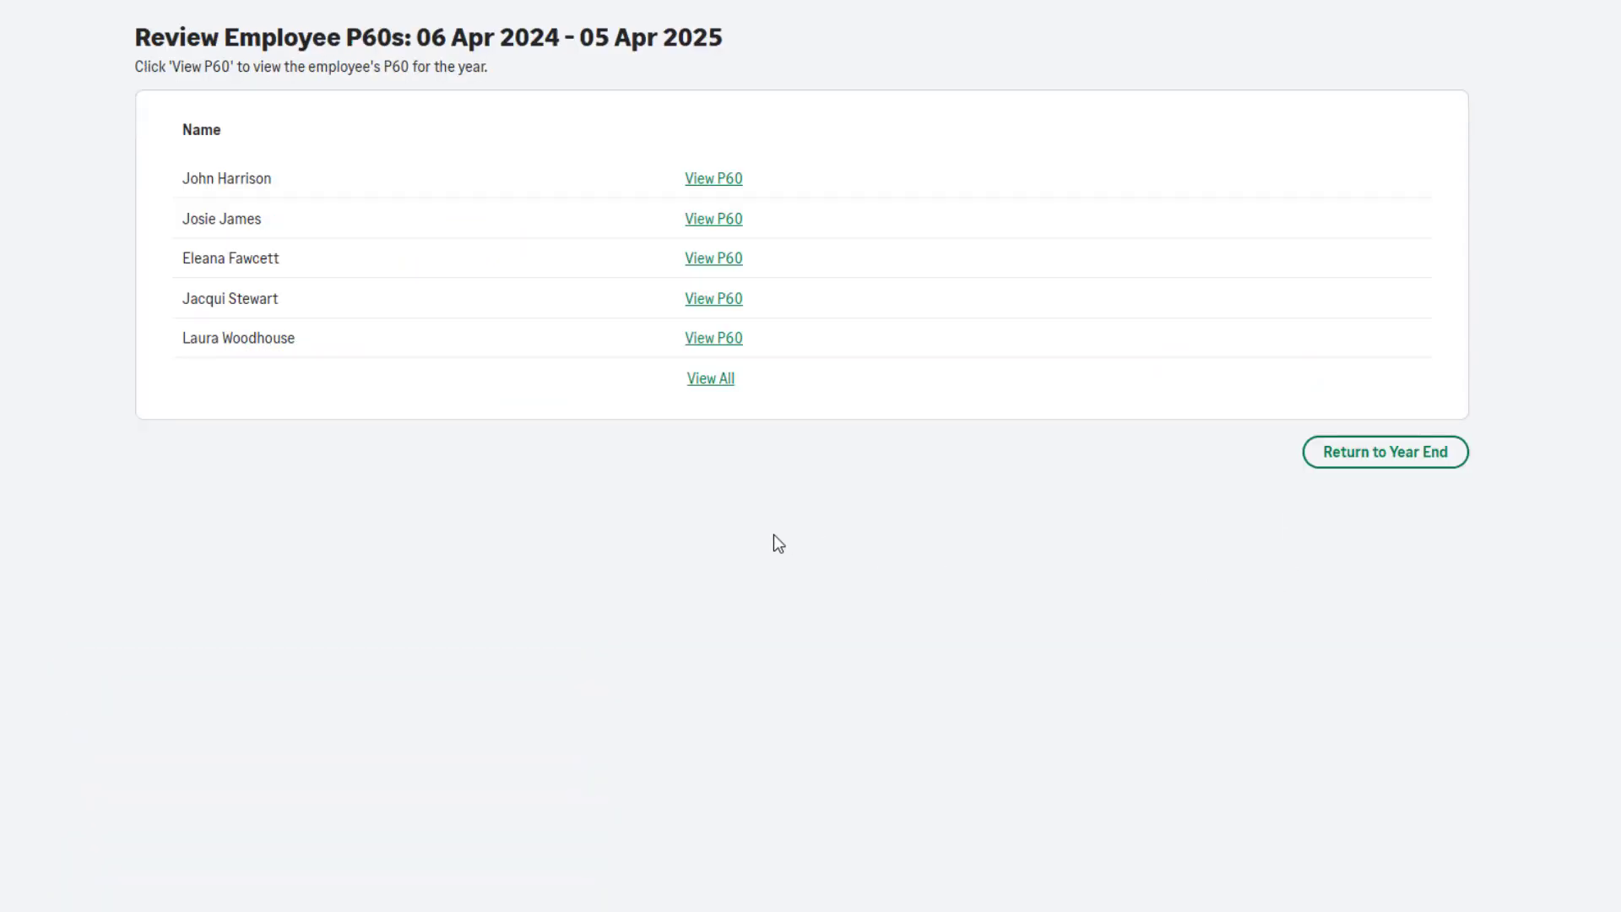
pyautogui.click(721, 180)
pyautogui.click(713, 379)
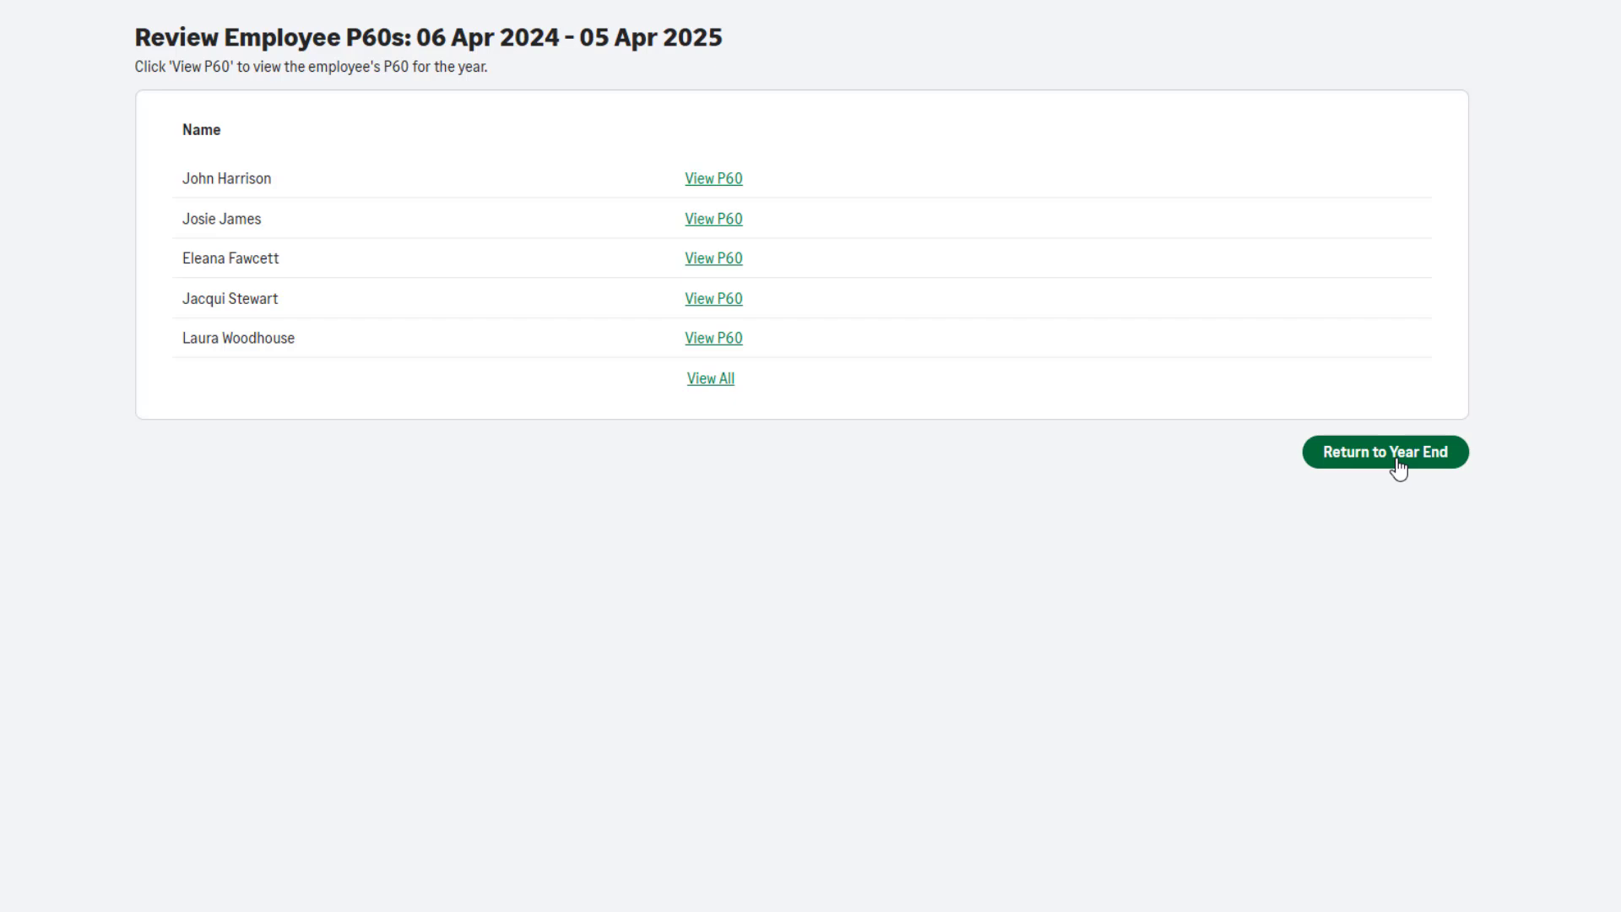
pyautogui.click(1397, 453)
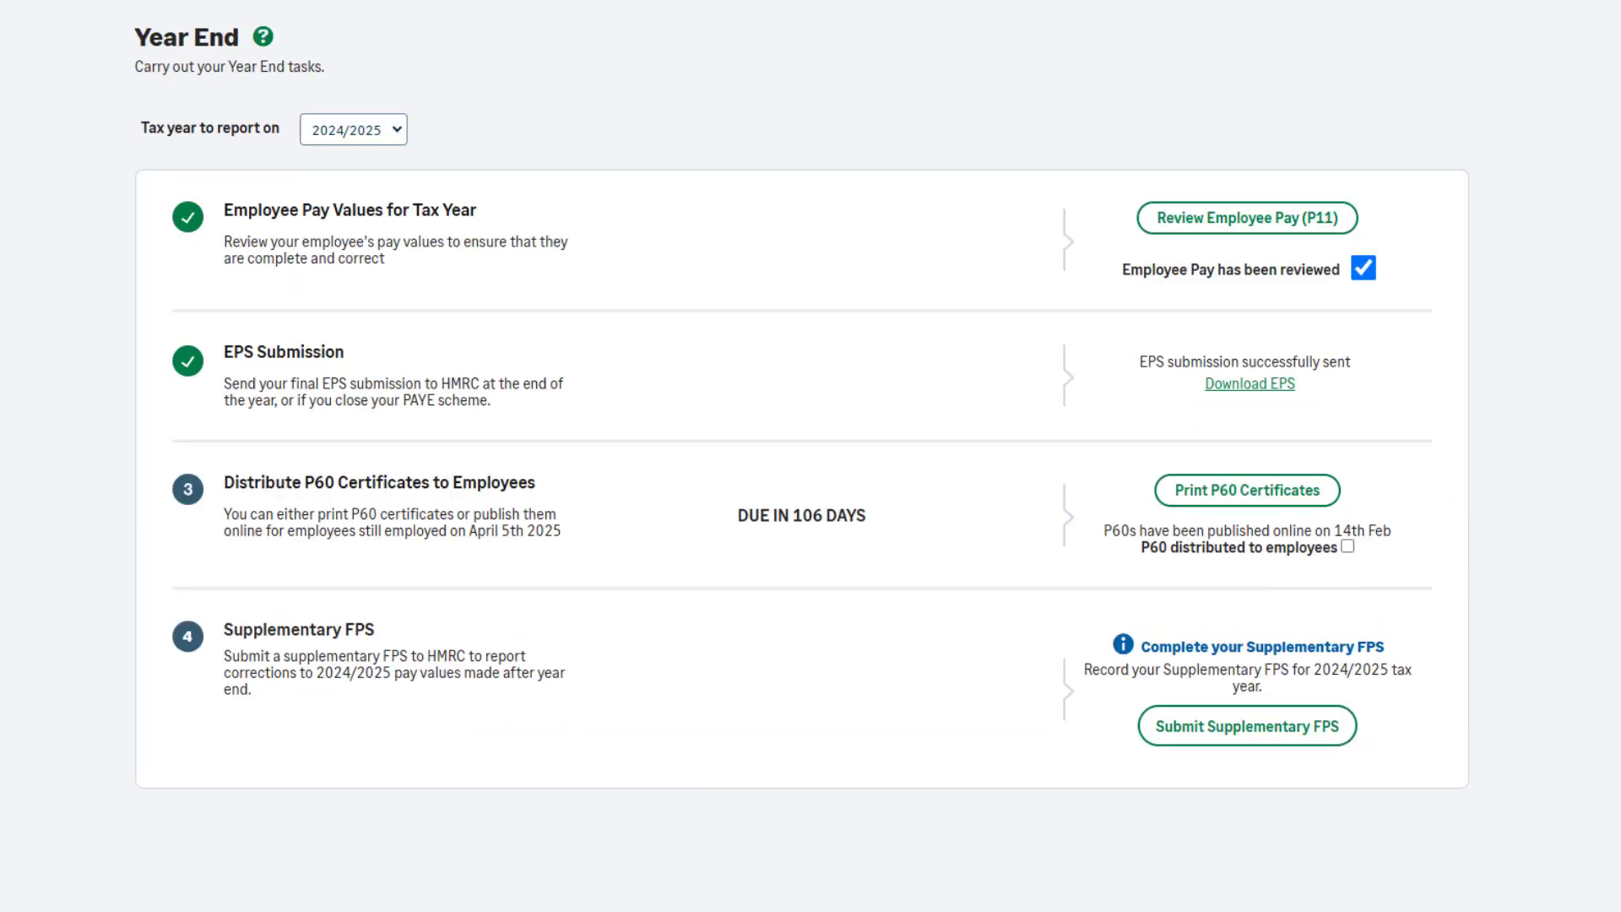
# Step: Tick 'P60 distributed to employees' under Distribute P60 Certificates
pyautogui.click(1347, 547)
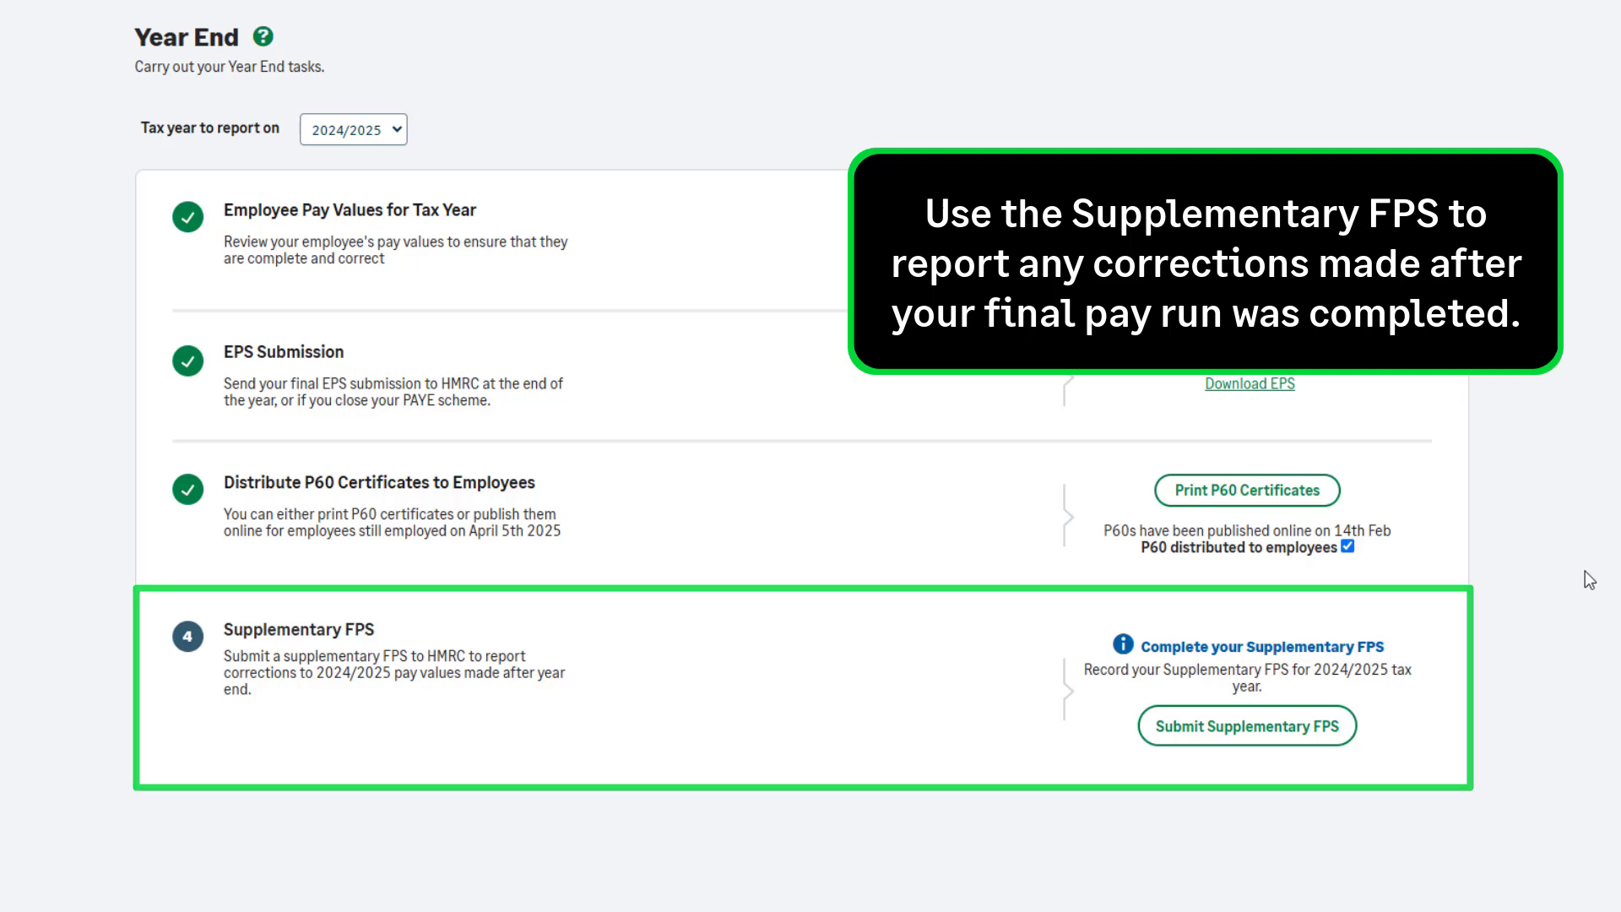
# Step: Send the 2024/2025 supplementary FPS to HMRC using the saved HMRC credentials
pyautogui.click(1242, 749)
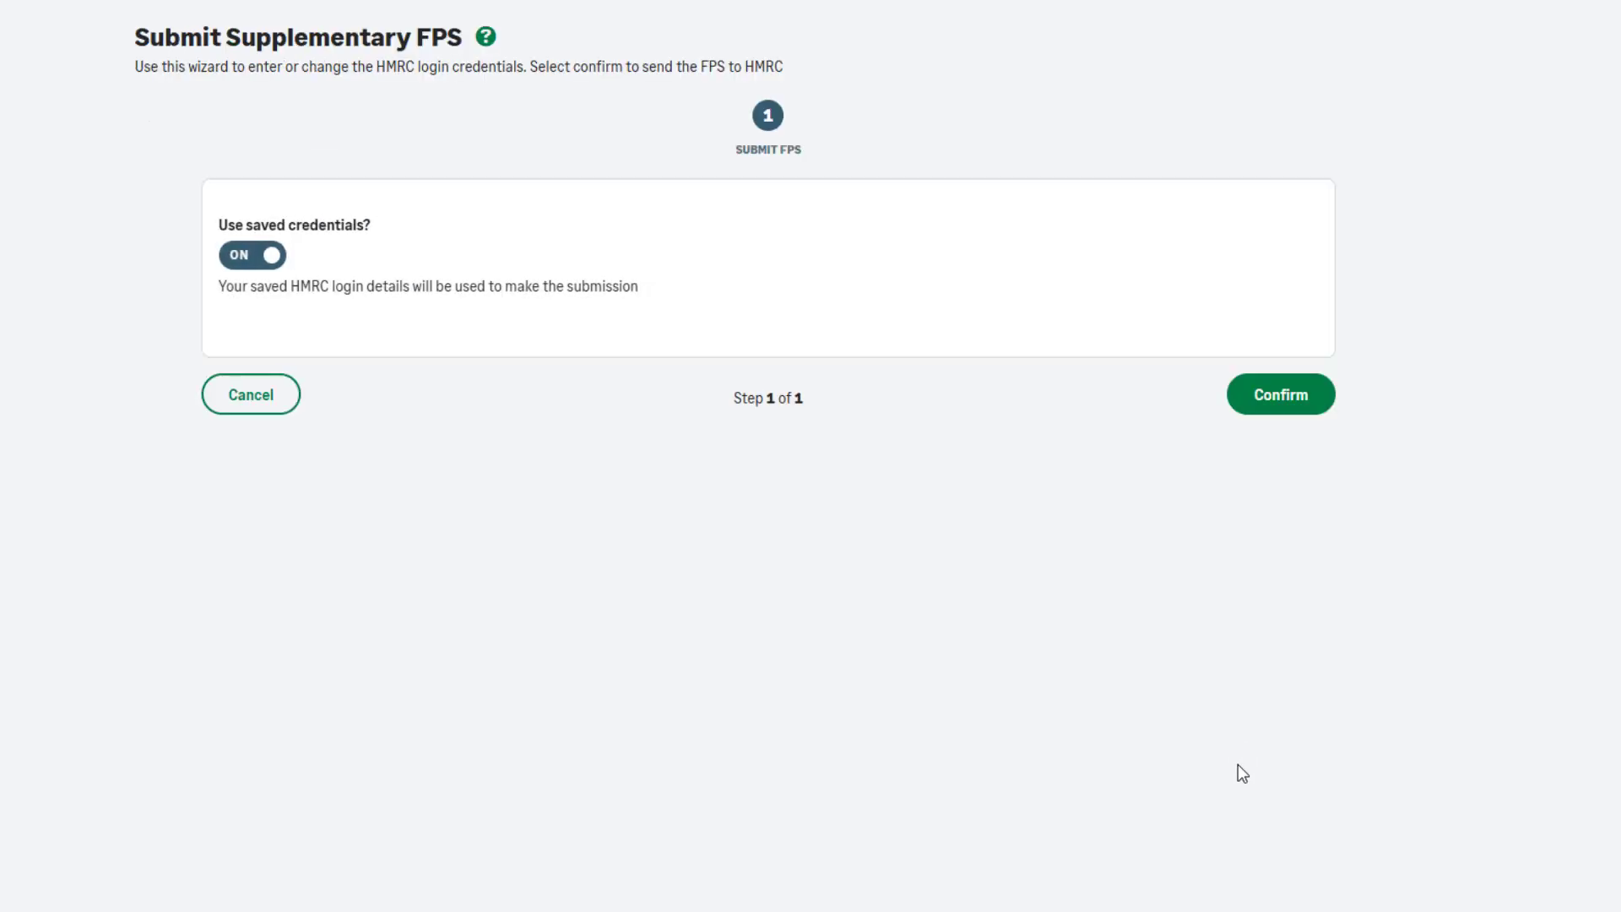
pyautogui.click(1251, 415)
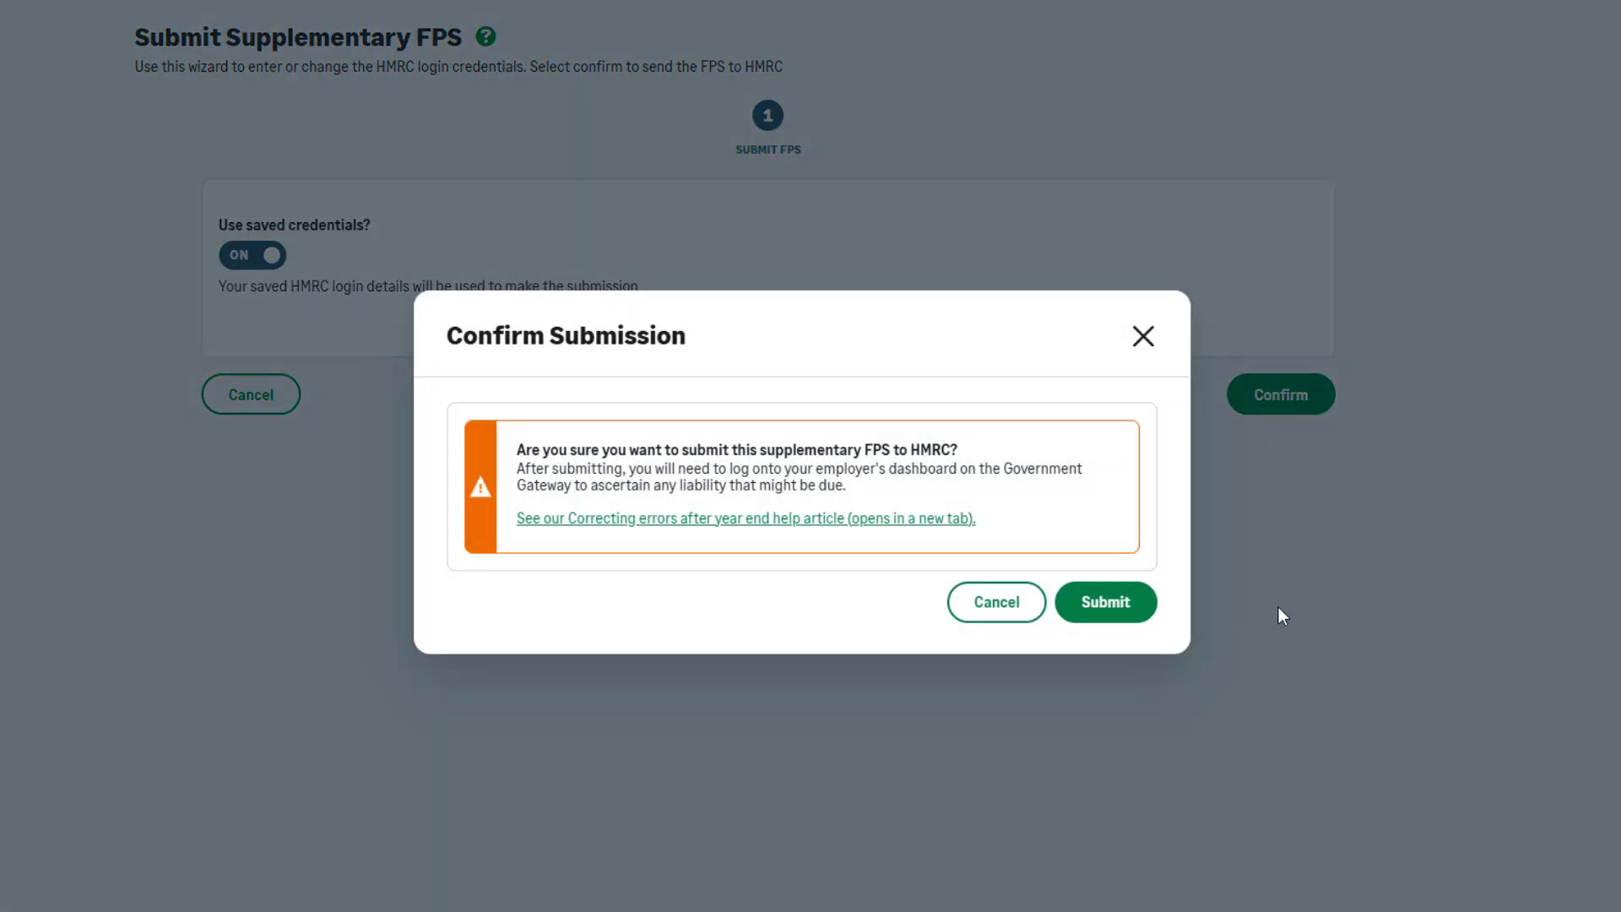
pyautogui.click(1122, 610)
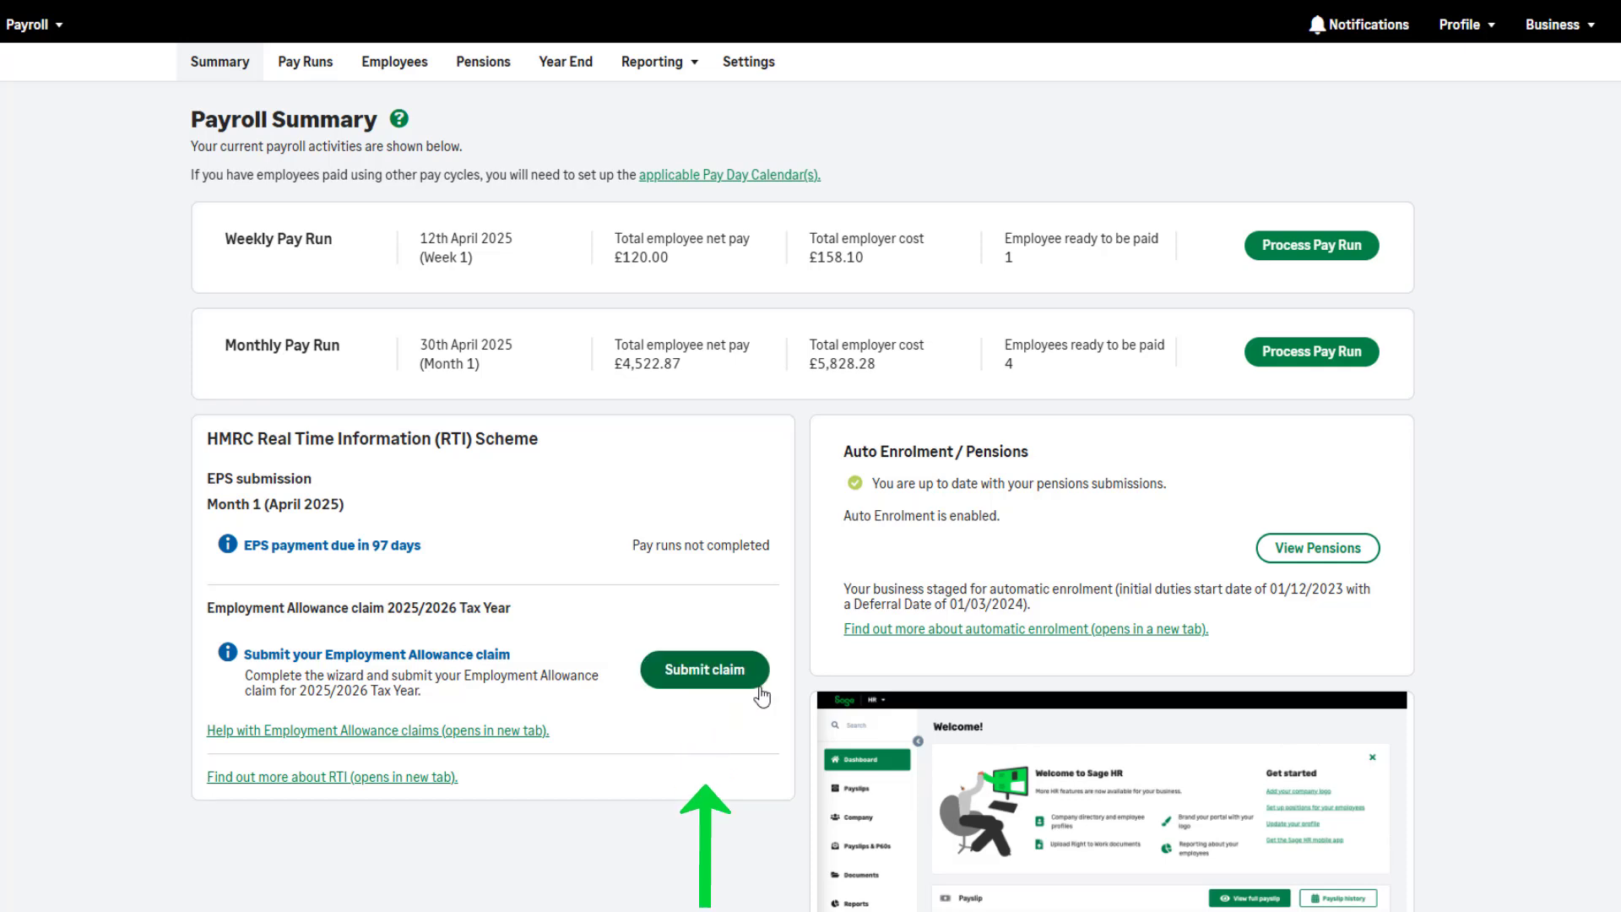
# Step: Begin the 2025/2026 Employment Allowance claim with Industrial as the industry sector
pyautogui.click(762, 685)
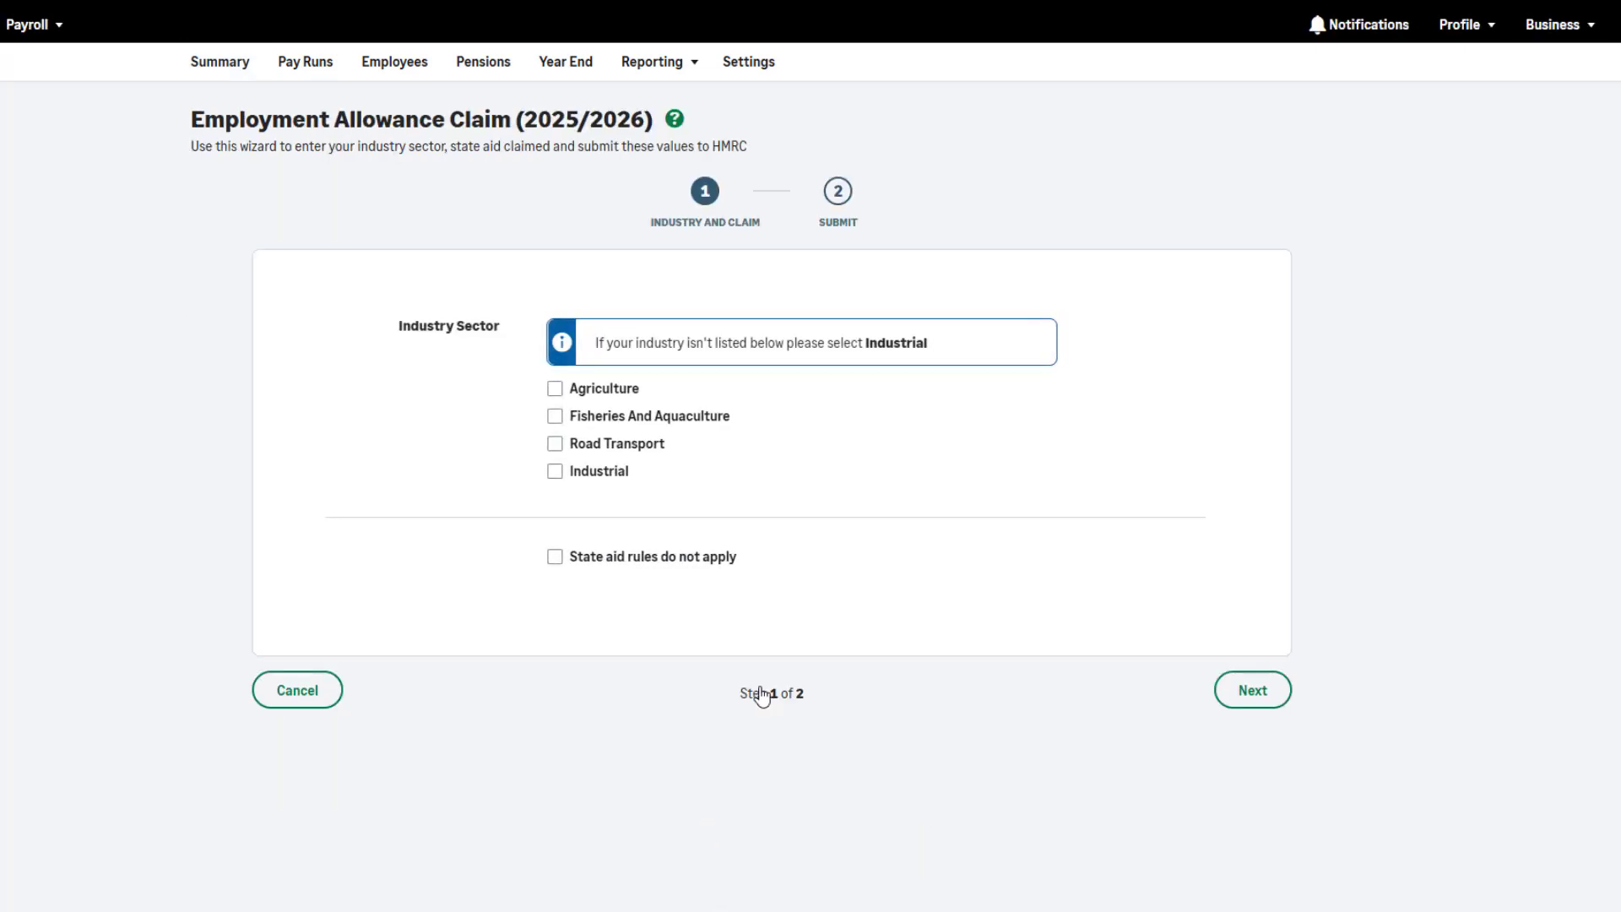
pyautogui.click(555, 471)
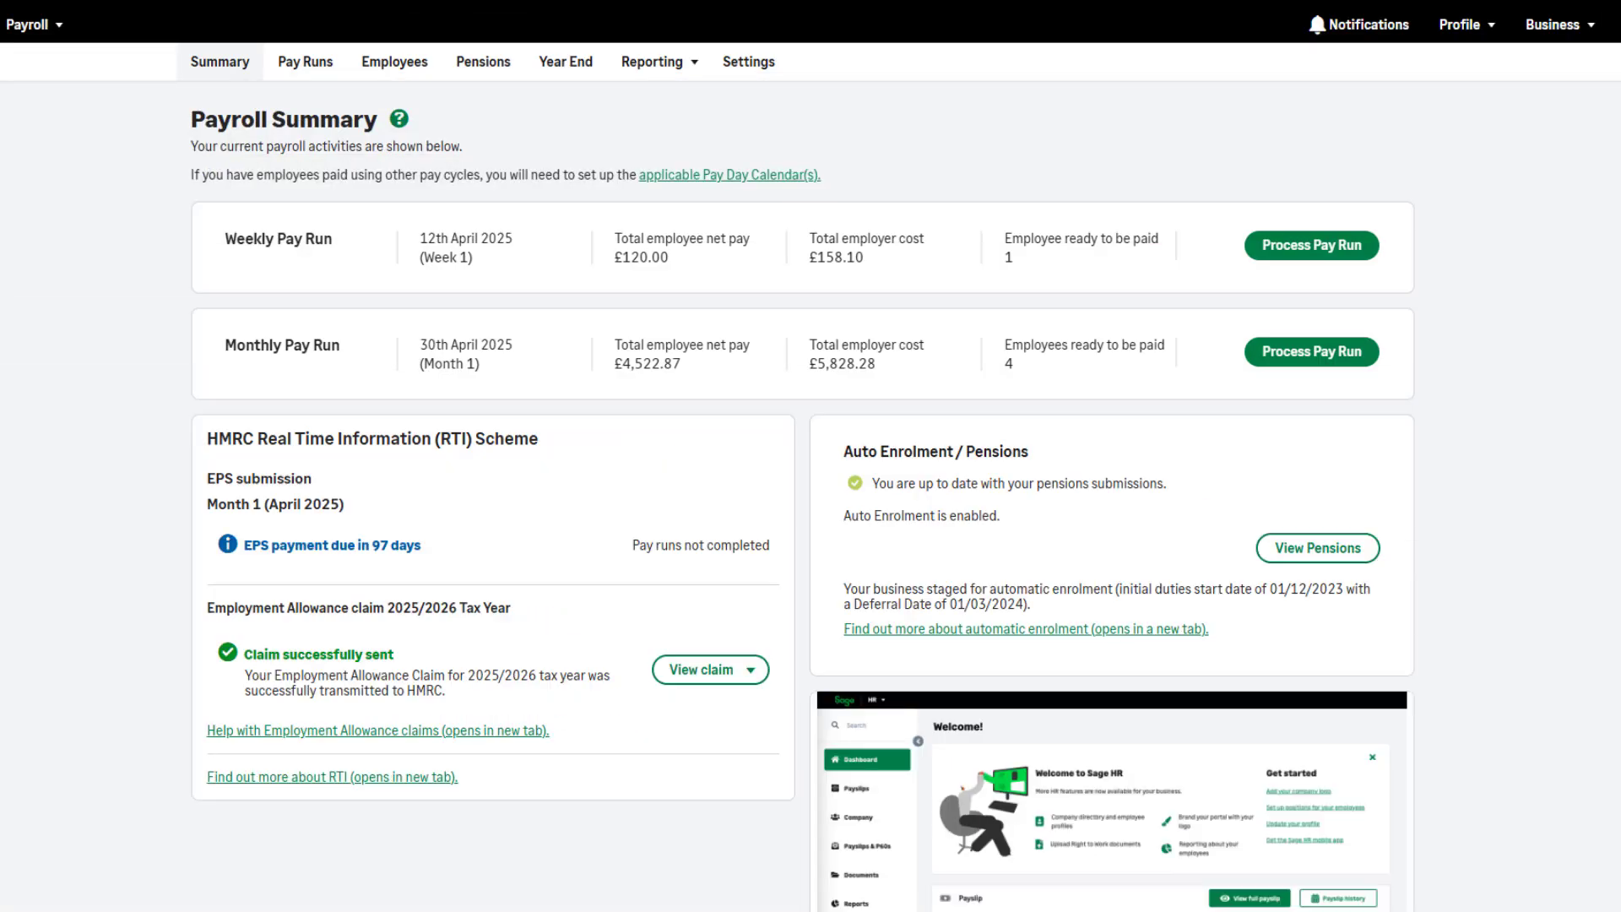
# Step: For the April monthly run, save the director's new 2025/2026 tax code as K25 instead of K22
pyautogui.click(1350, 374)
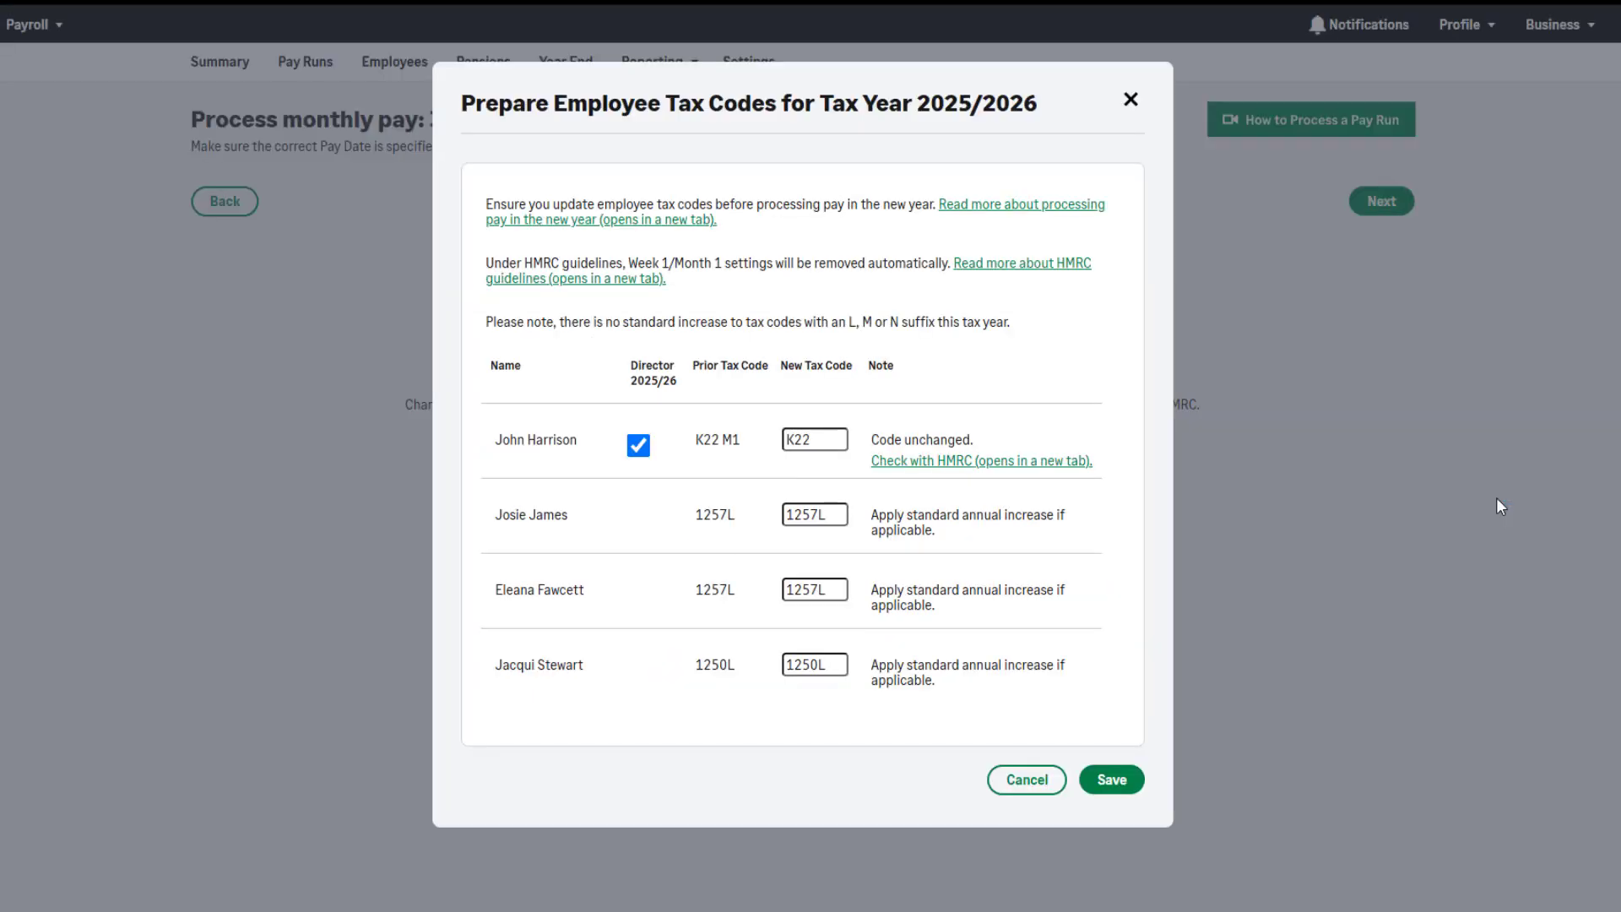
pyautogui.doubleClick(818, 441)
pyautogui.click(818, 442)
pyautogui.press('BackSpace')
pyautogui.write('5')
pyautogui.click(1114, 778)
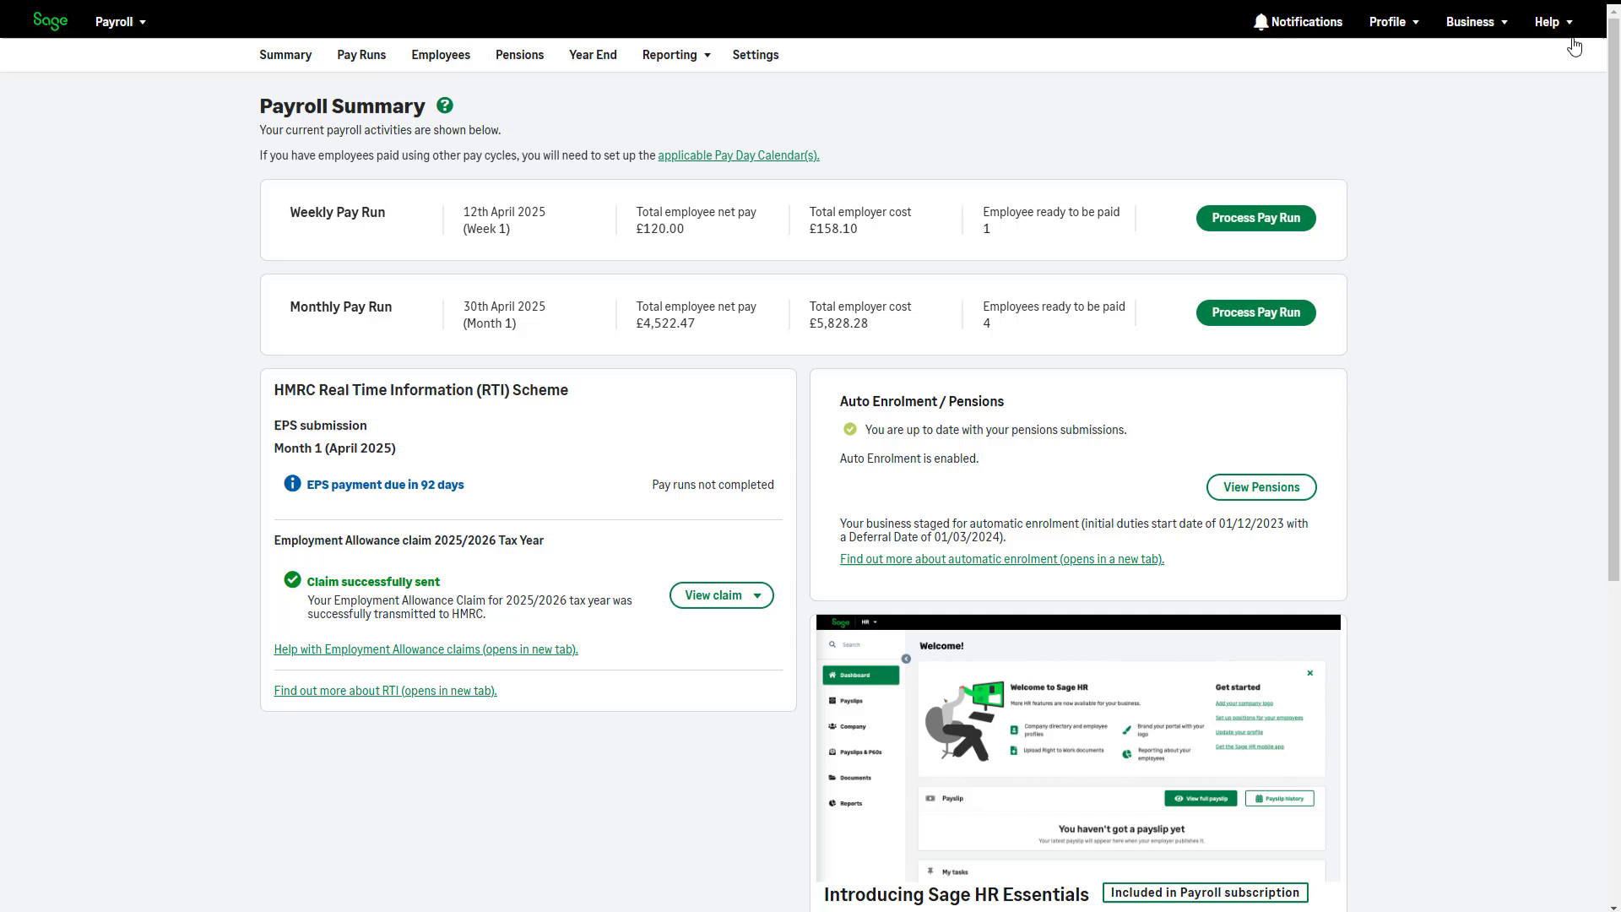
# Step: Show the Help dropdown from the Payroll Summary's top bar
pyautogui.click(1571, 32)
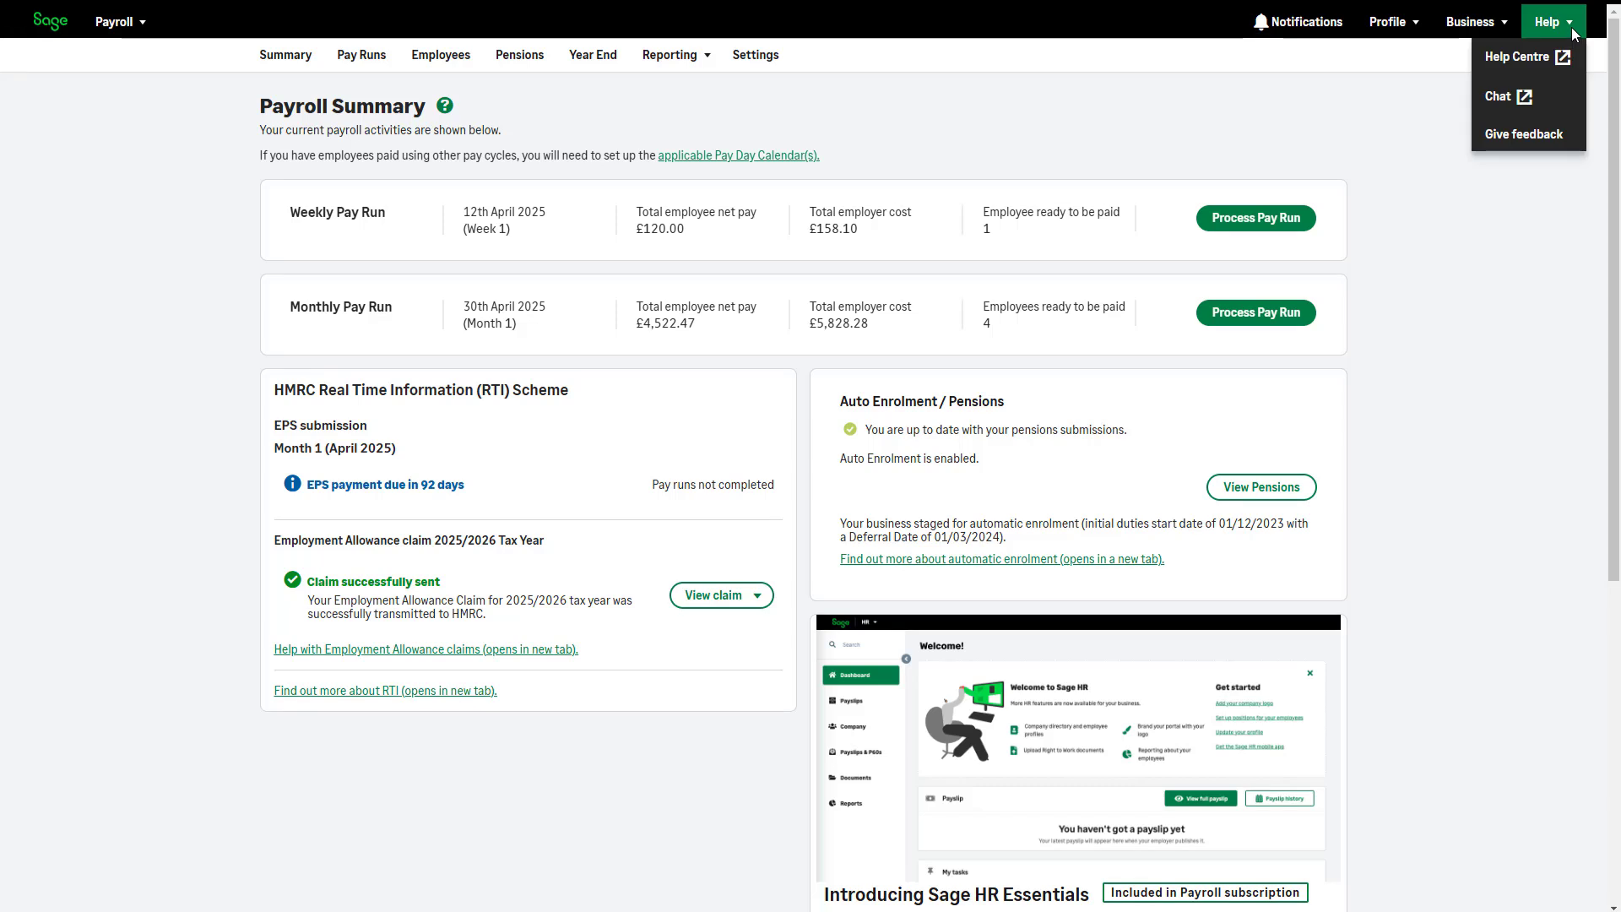
# Step: Choose Help Centre to load the Sage Payroll (Cloud) help home page
pyautogui.click(1576, 69)
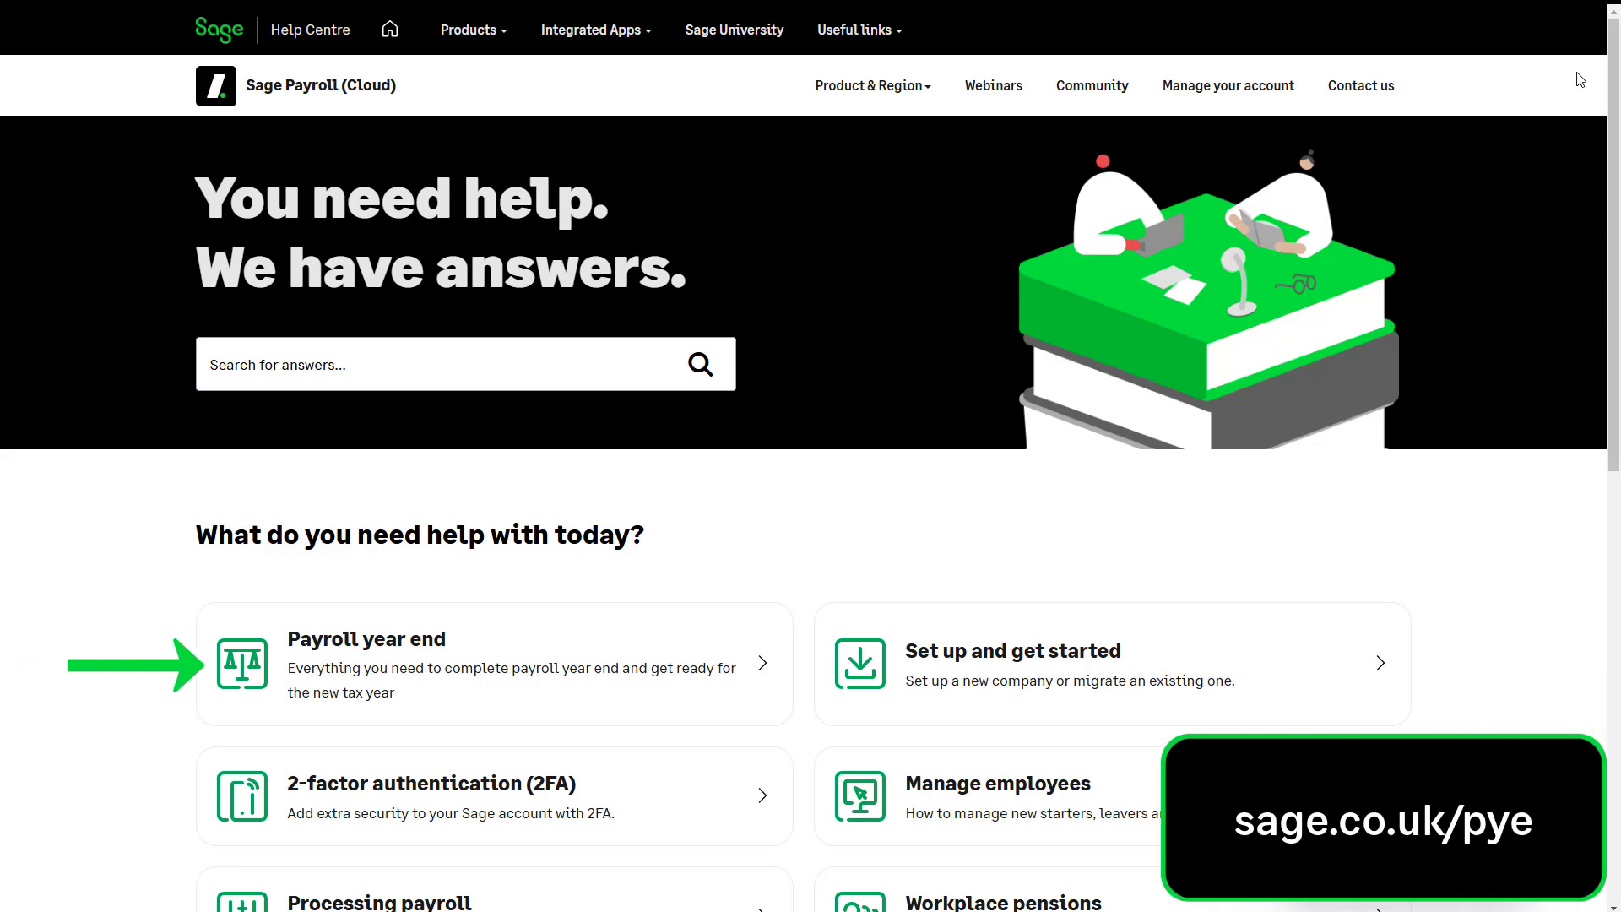